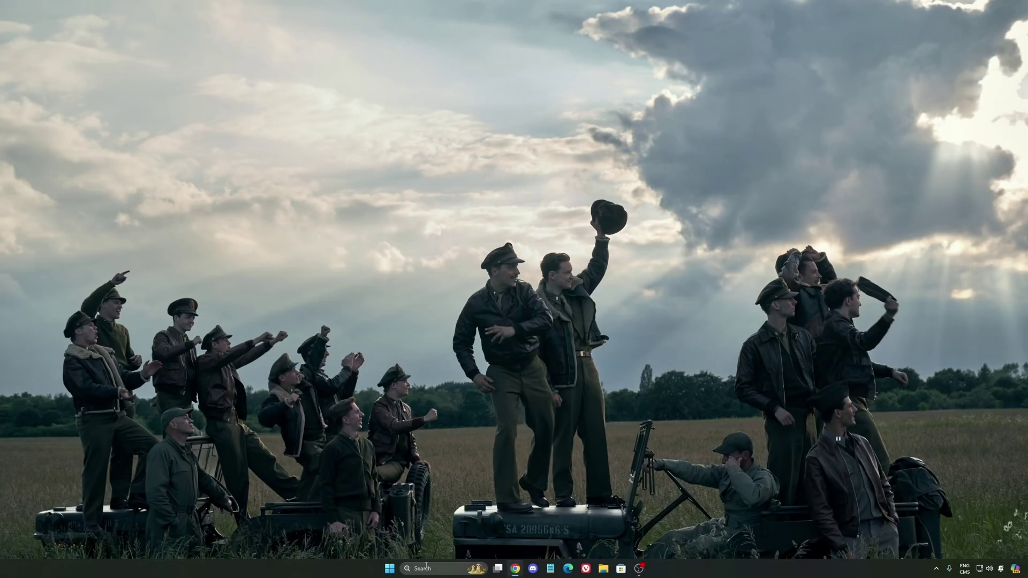
# Step: Open Windows Settings and review the Game Bar controller option and the default graphics settings for GPU scheduling and windowed games
pyautogui.click(428, 569)
pyautogui.write('seti')
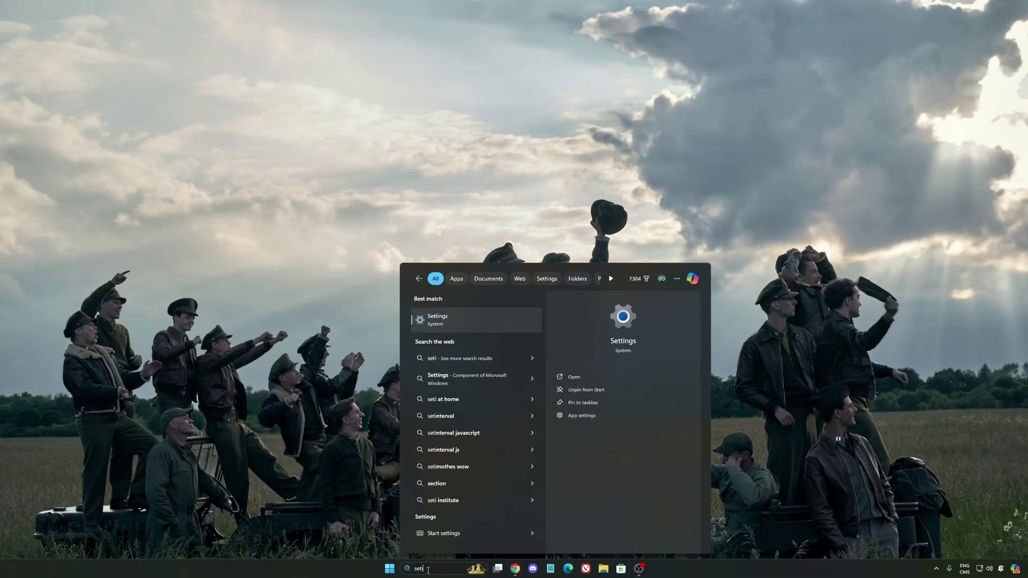
pyautogui.press('Return')
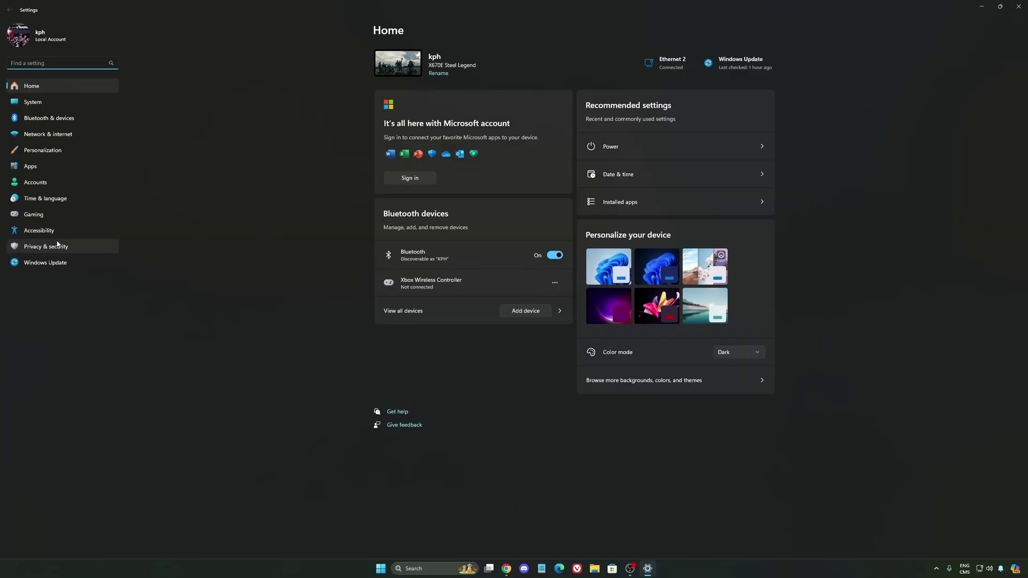
pyautogui.click(32, 218)
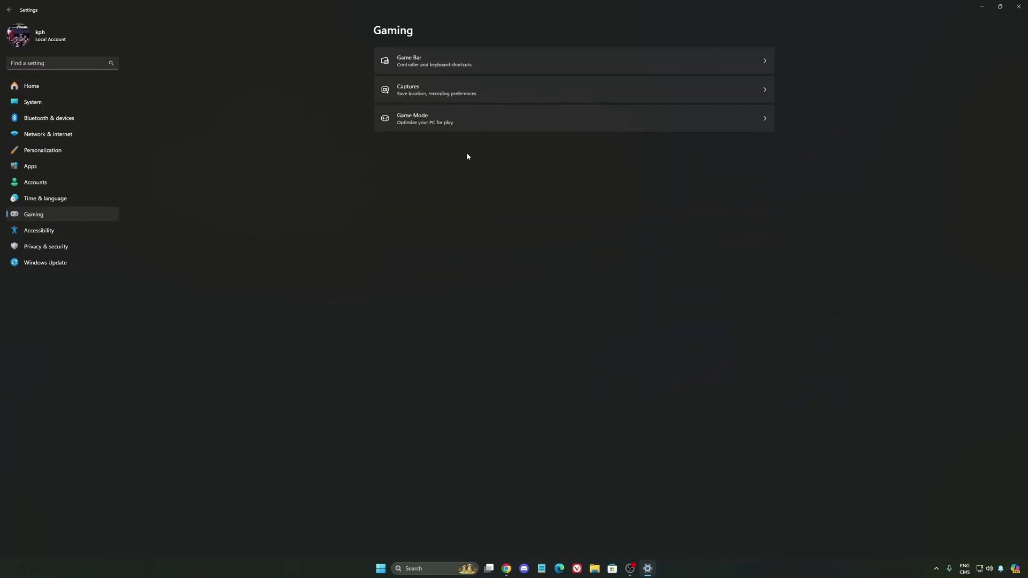
pyautogui.click(398, 66)
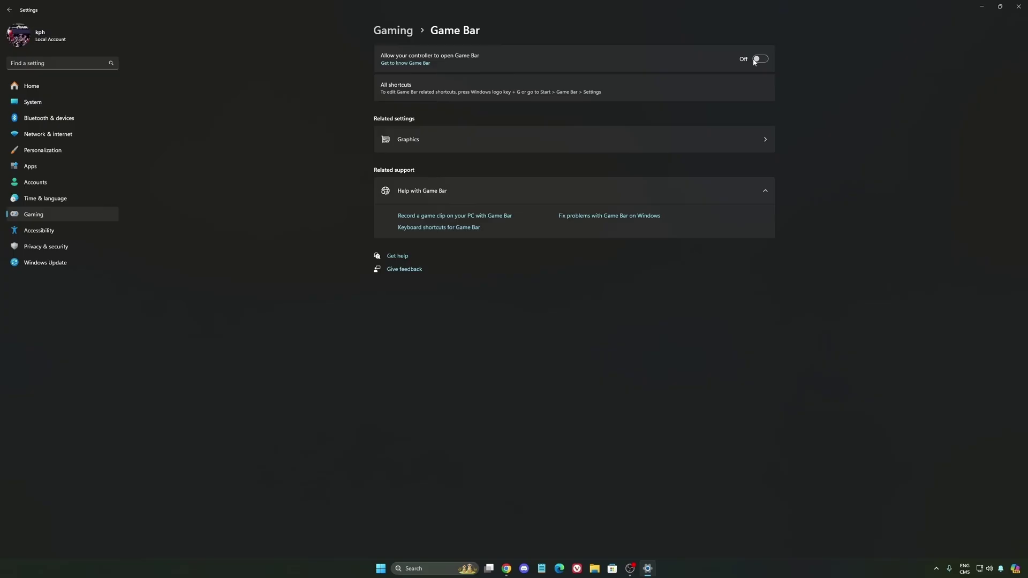
pyautogui.click(481, 143)
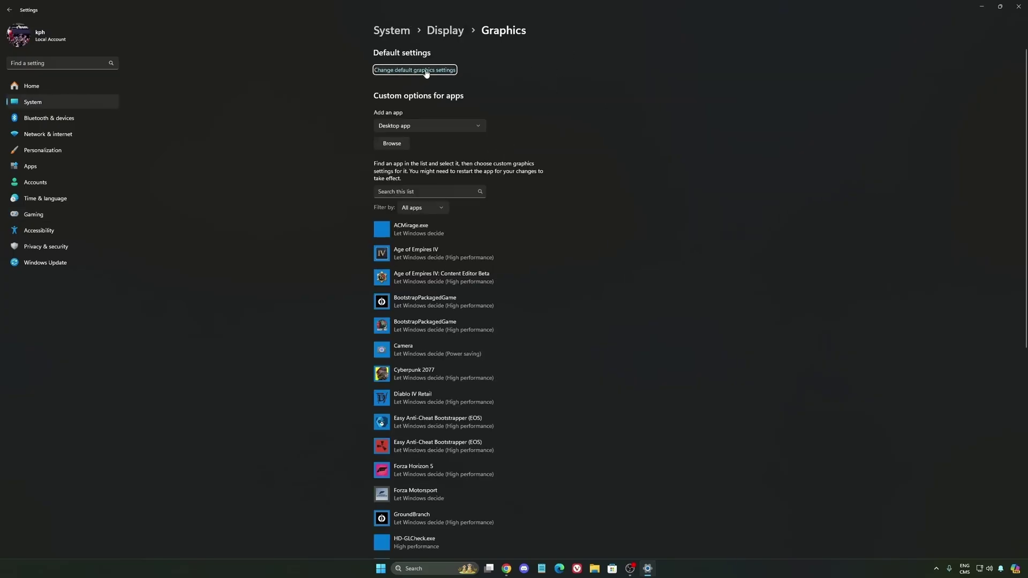
pyautogui.click(424, 71)
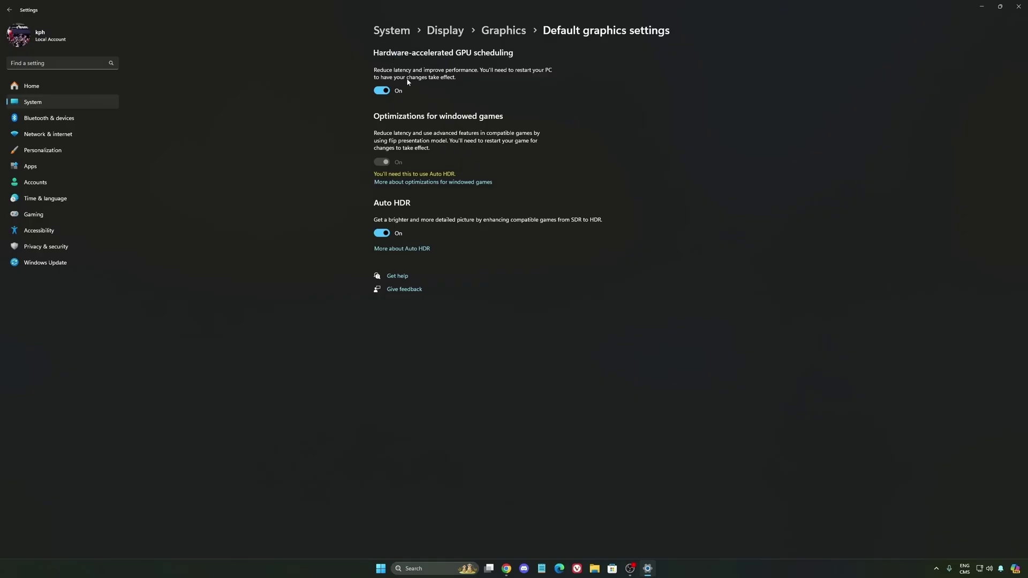
# Step: Review the recording preferences under Captures and the Game Mode setting in the gaming settings
pyautogui.click(52, 214)
pyautogui.click(512, 94)
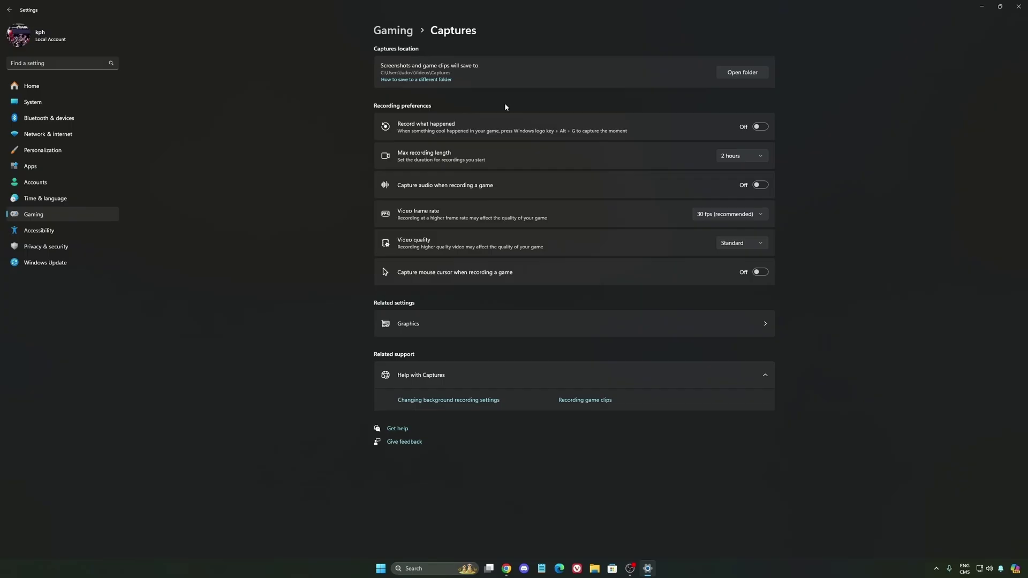
pyautogui.click(60, 220)
pyautogui.click(474, 117)
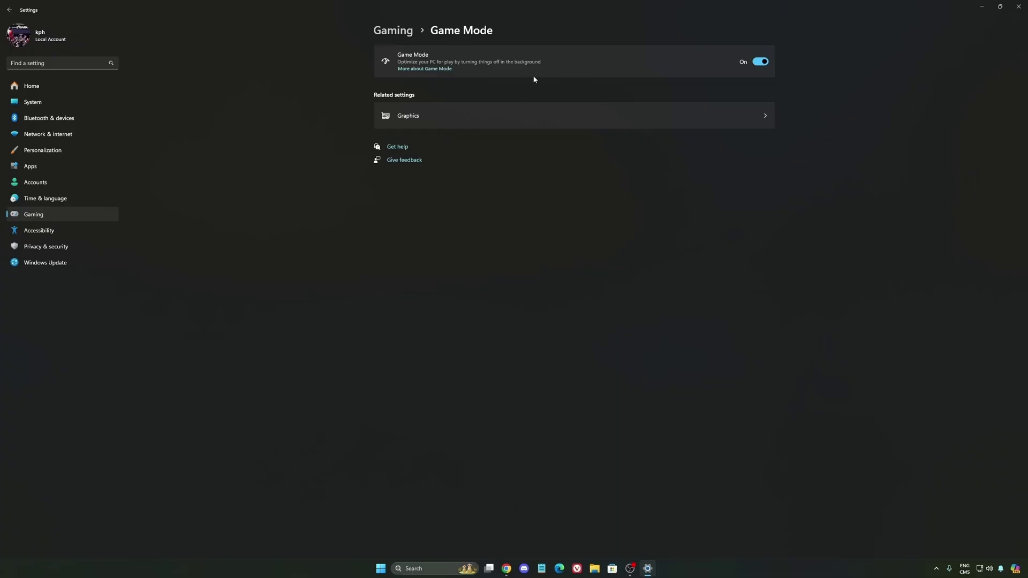
# Step: Set the system's power mode to Balanced and review the available power mode options
pyautogui.click(47, 101)
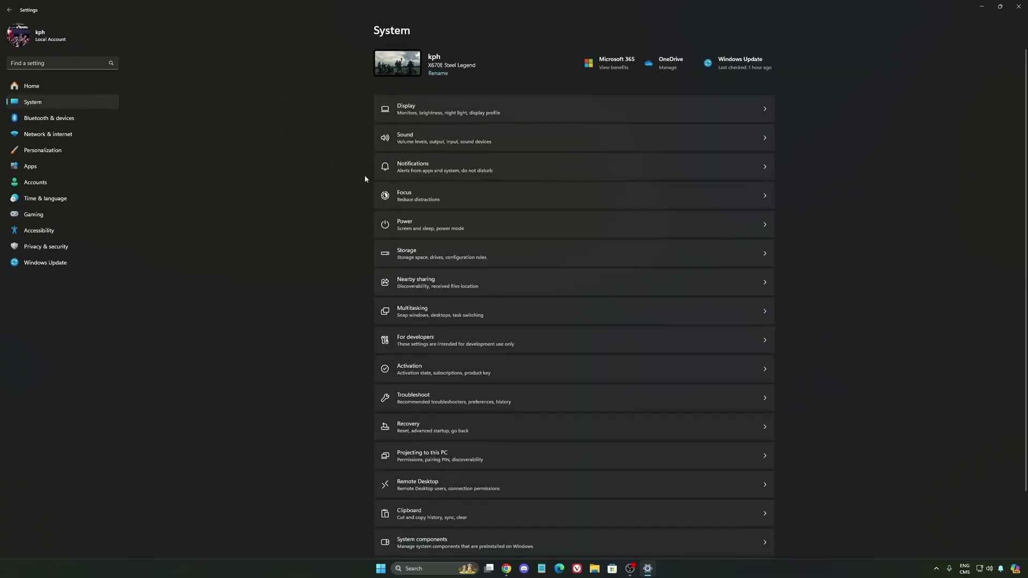
pyautogui.click(496, 222)
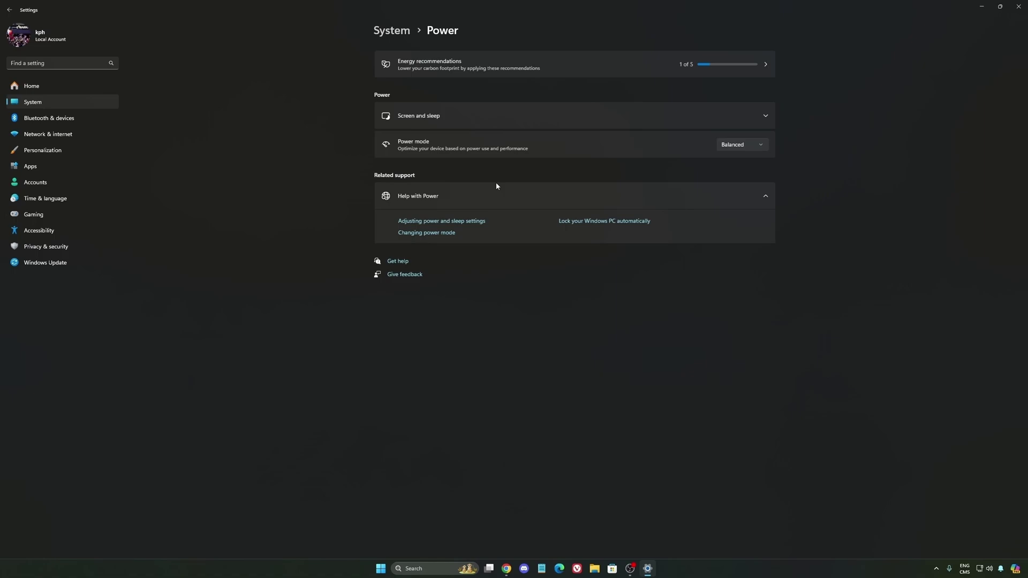
pyautogui.click(756, 150)
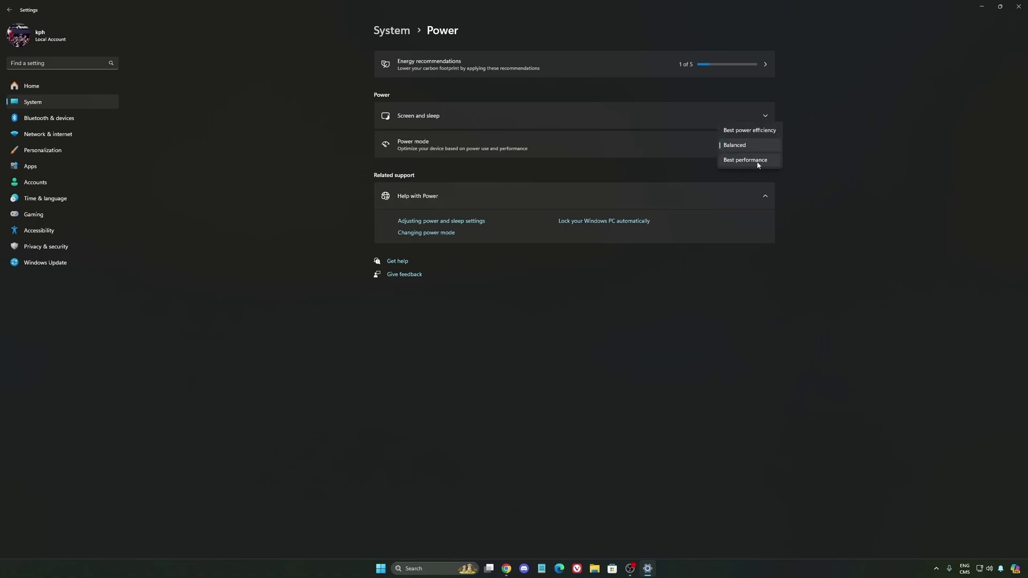
pyautogui.click(735, 145)
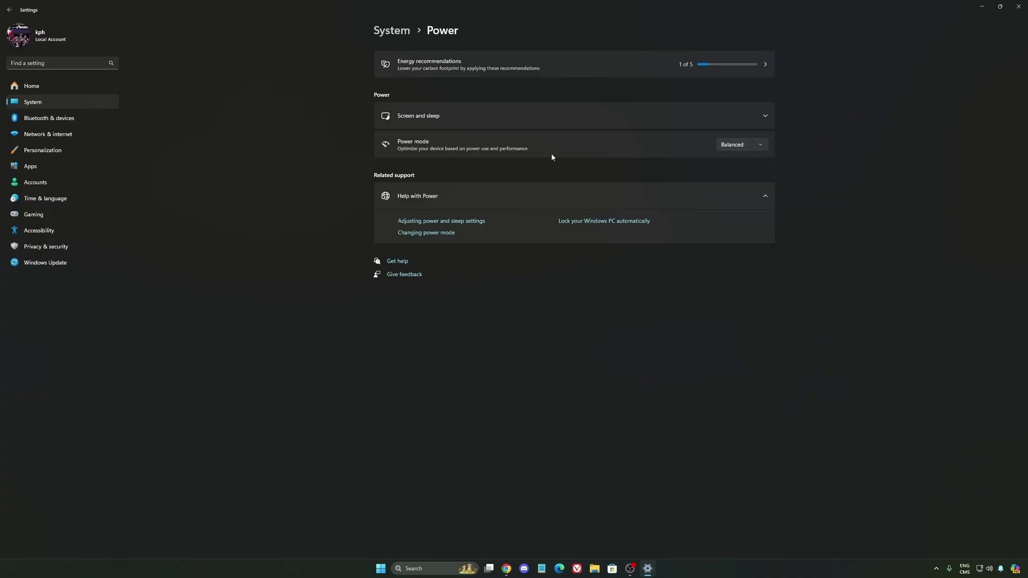
pyautogui.click(747, 145)
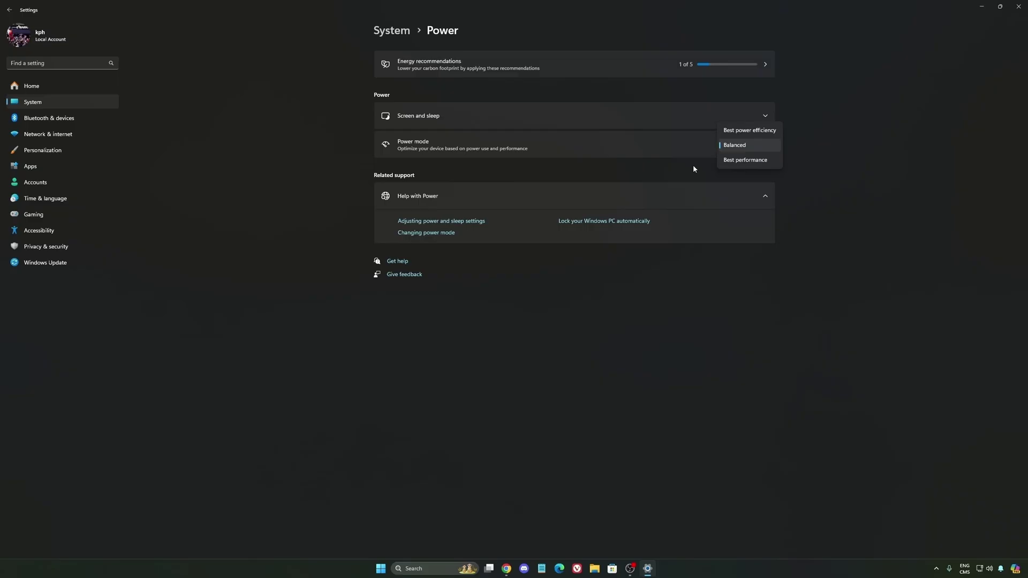
pyautogui.click(841, 166)
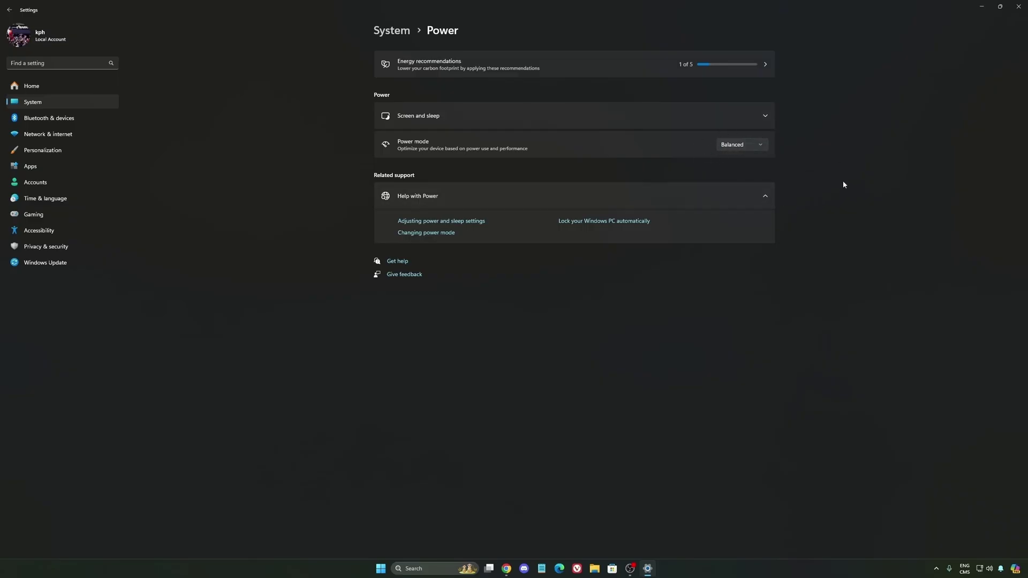
# Step: Return to the Settings home page and open Windows Update
pyautogui.click(58, 88)
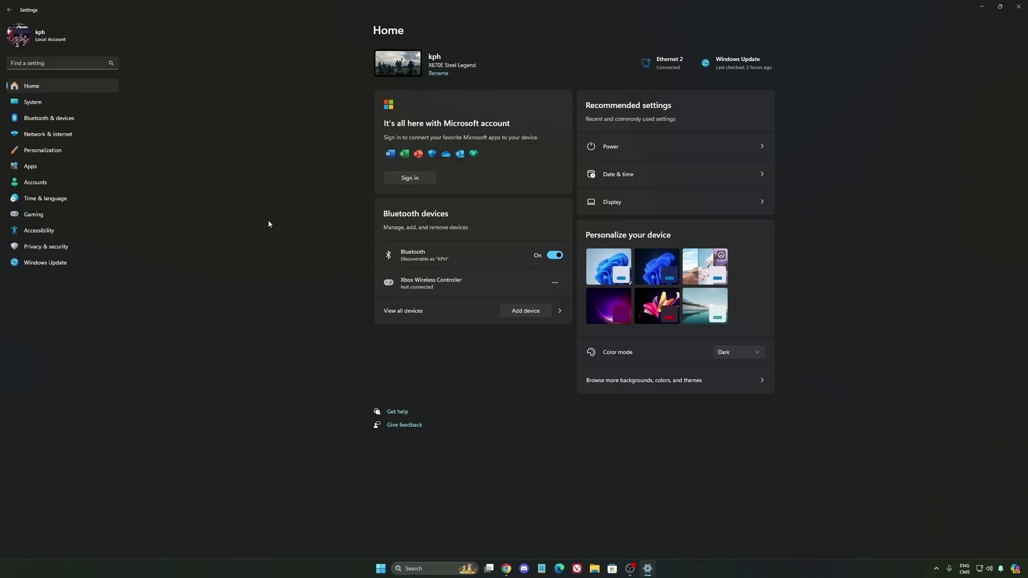
pyautogui.click(92, 264)
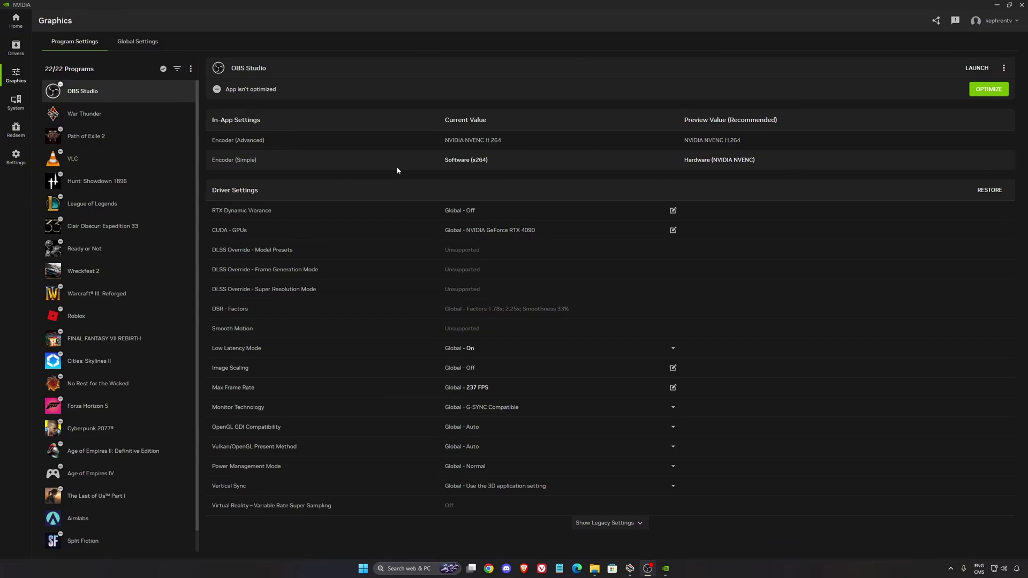
# Step: In the NVIDIA App, look through the graphics settings for OBS Studio and War Thunder and the global driver settings
pyautogui.scroll(-1, 154, 281)
pyautogui.scroll(1, 154, 281)
pyautogui.click(113, 115)
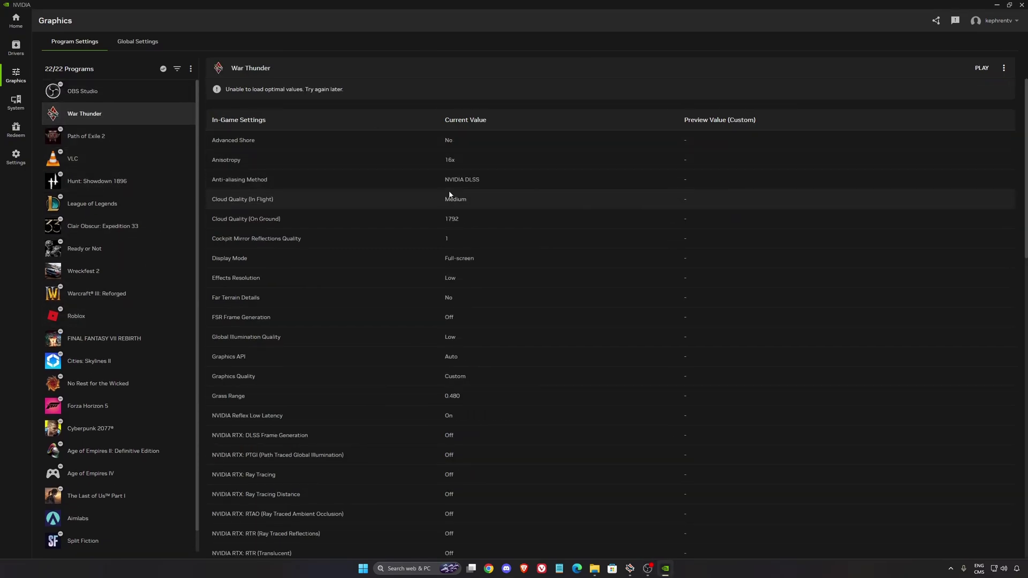
pyautogui.click(142, 43)
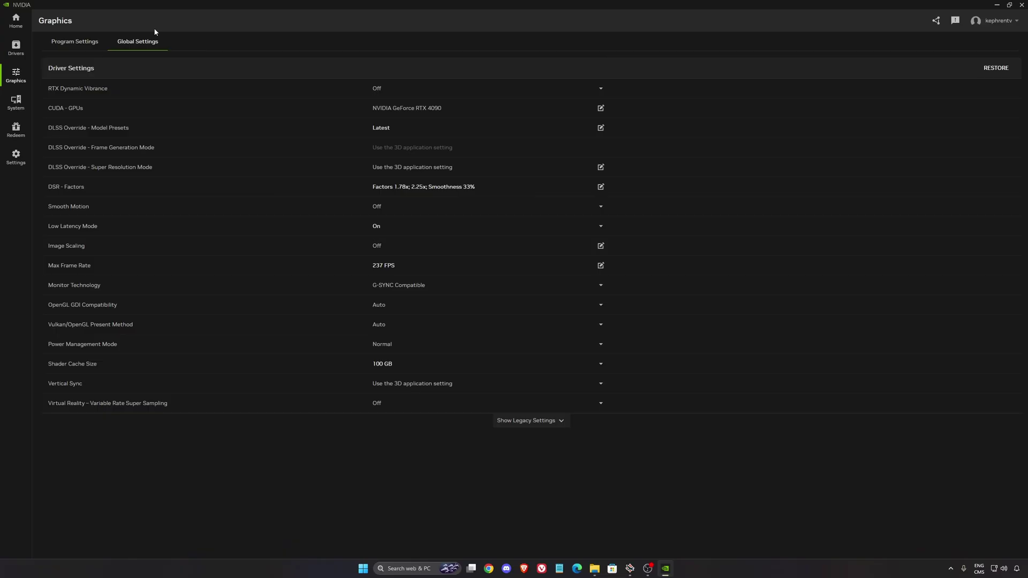
# Step: Check the opt-in for Beta or experimental features in the NVIDIA App's About settings
pyautogui.click(15, 157)
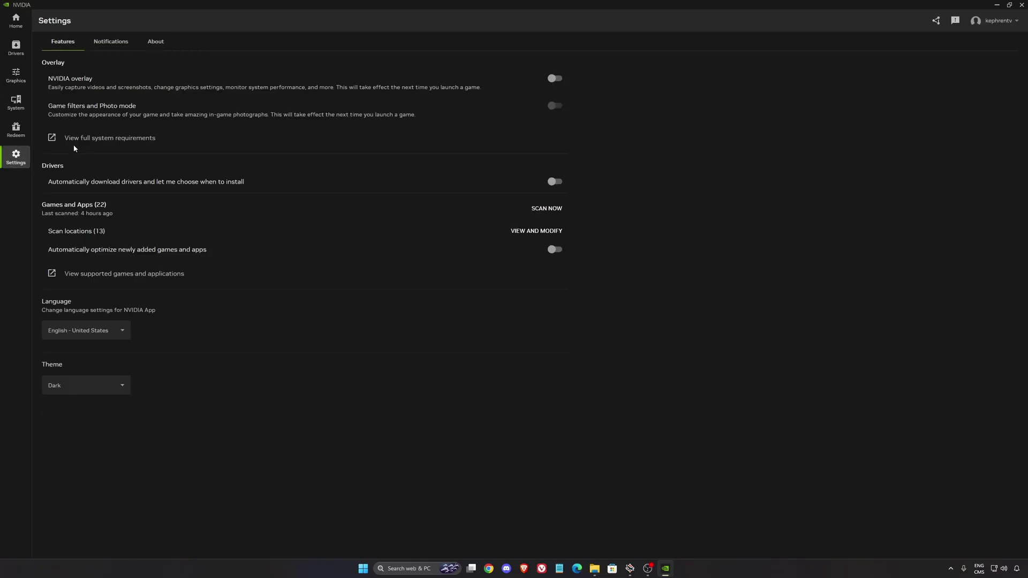
pyautogui.click(154, 48)
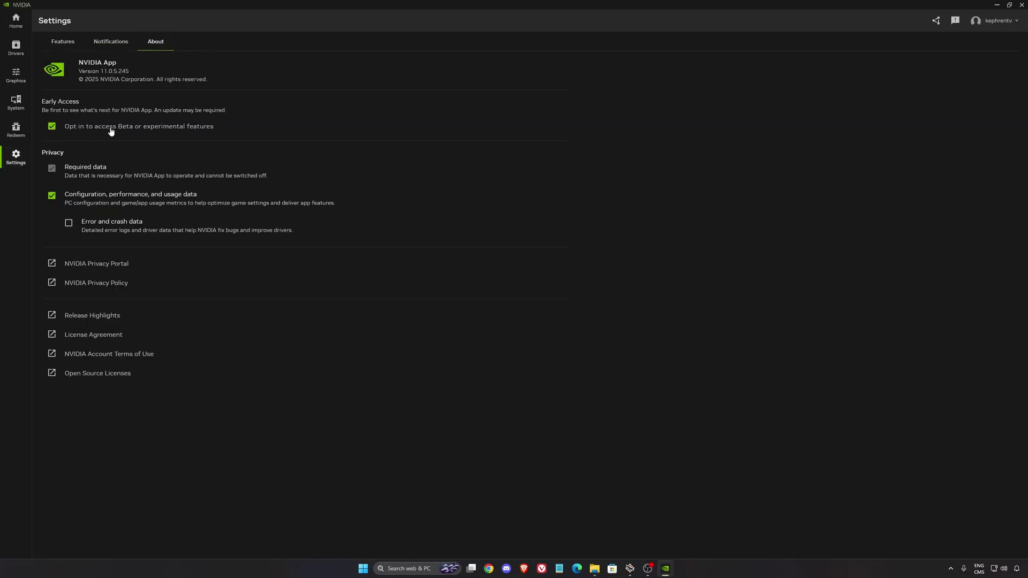
# Step: Review the DLSS Override model presets and the Shader Cache Size options in the global graphics settings
pyautogui.click(15, 75)
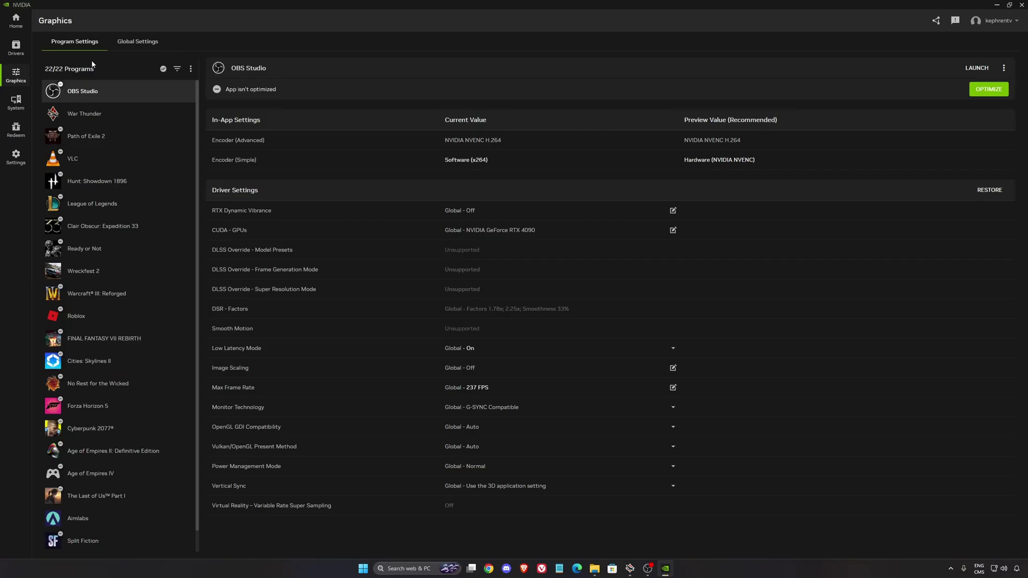
pyautogui.click(138, 42)
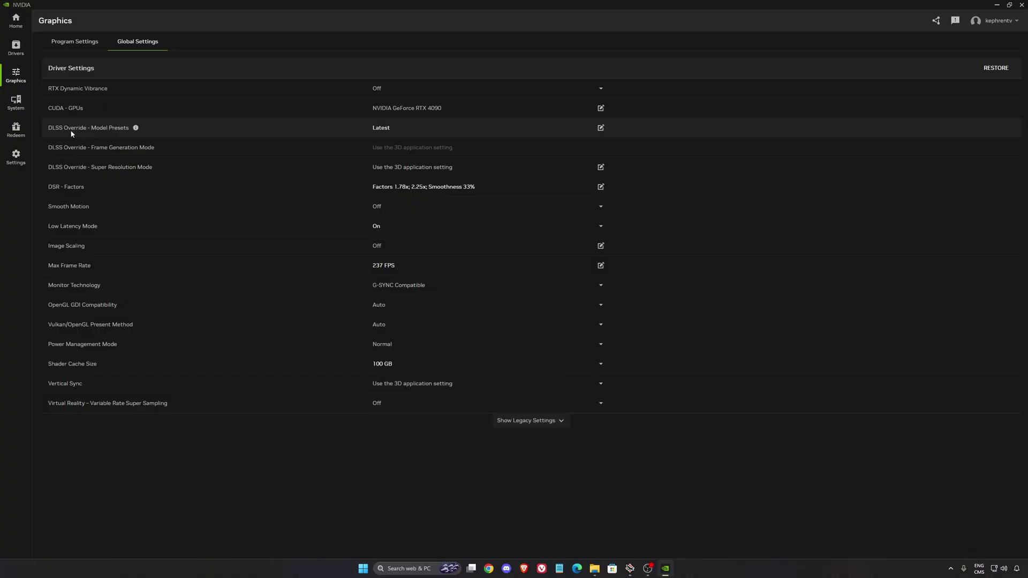
pyautogui.click(411, 132)
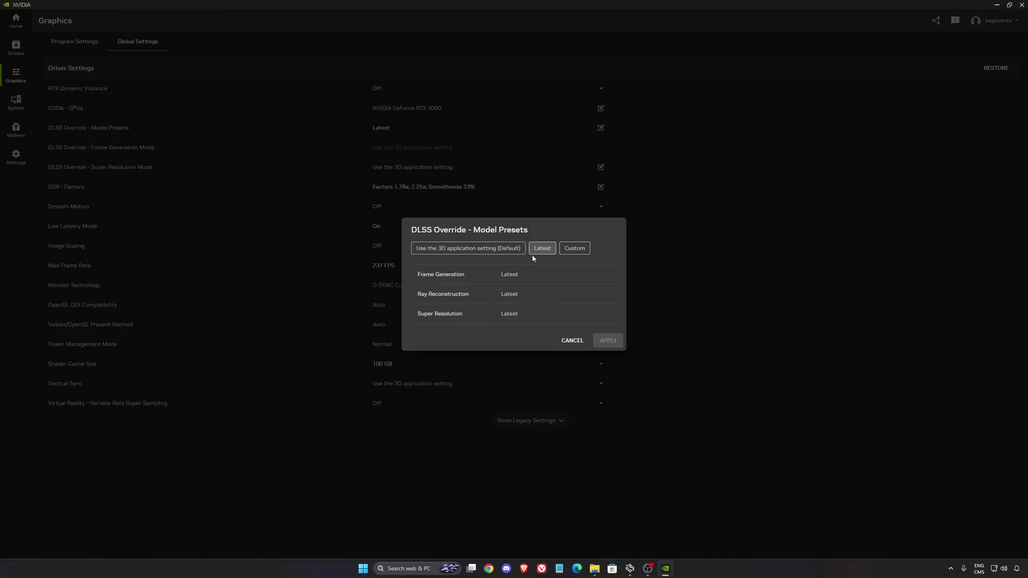
pyautogui.click(577, 345)
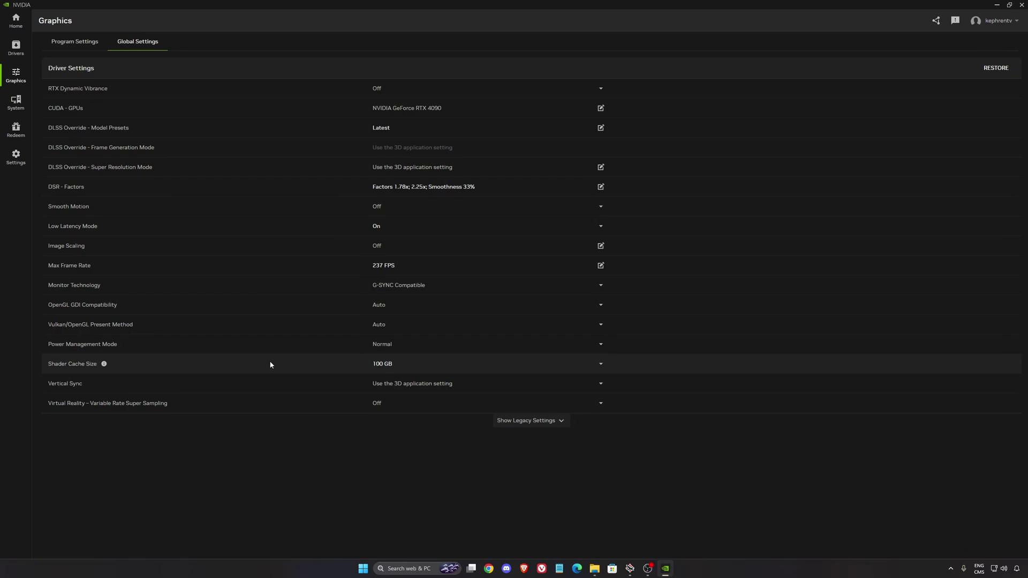
pyautogui.click(380, 367)
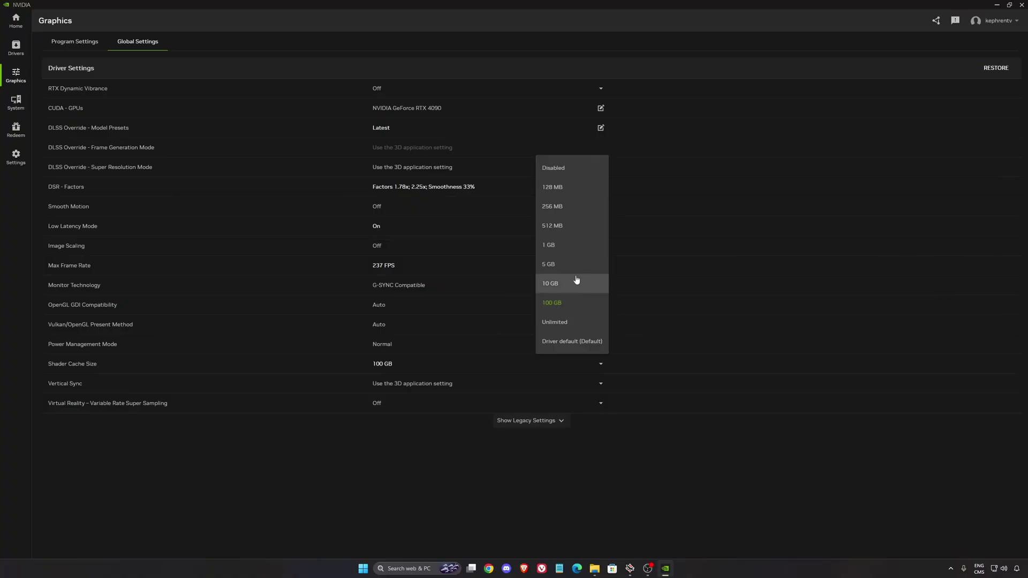
pyautogui.click(407, 466)
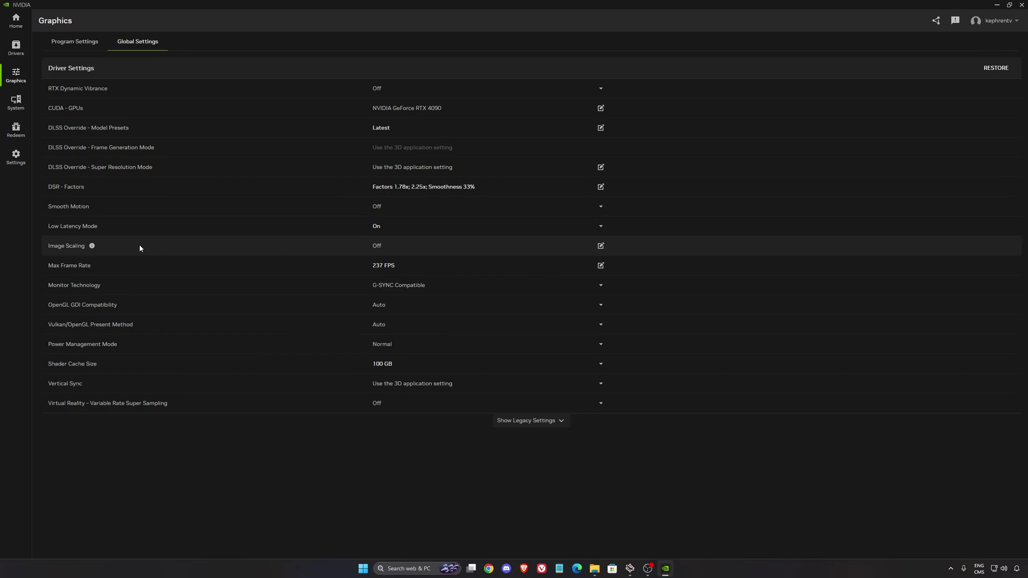
# Step: Review the G-SYNC configuration in the system's global display settings
pyautogui.click(16, 101)
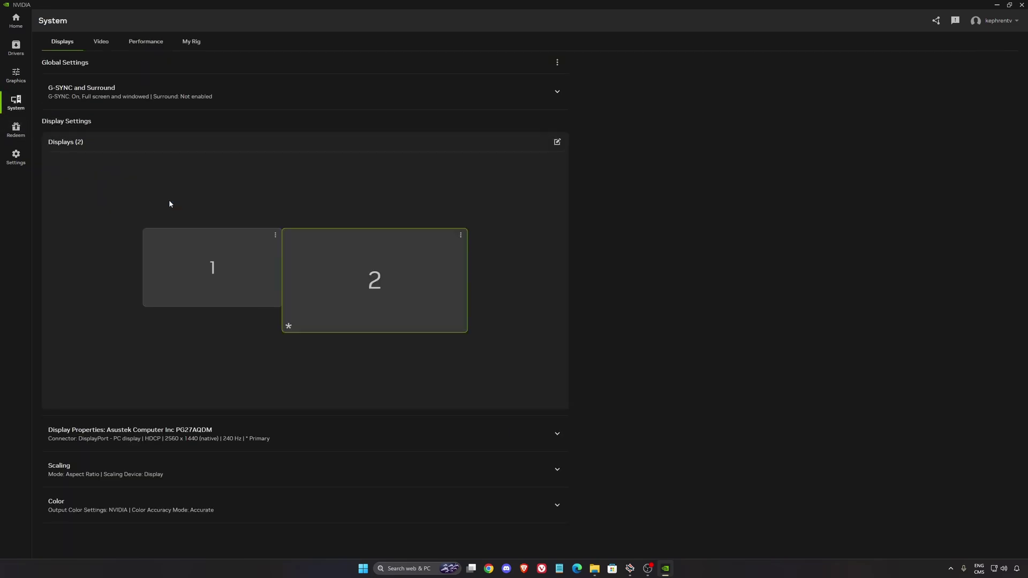
pyautogui.click(220, 104)
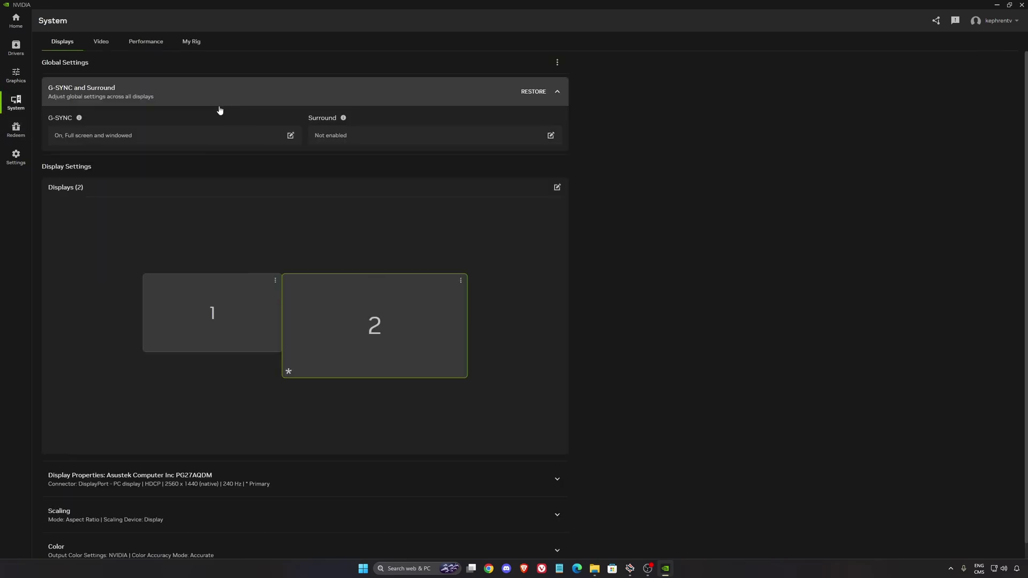
pyautogui.click(123, 137)
pyautogui.click(571, 344)
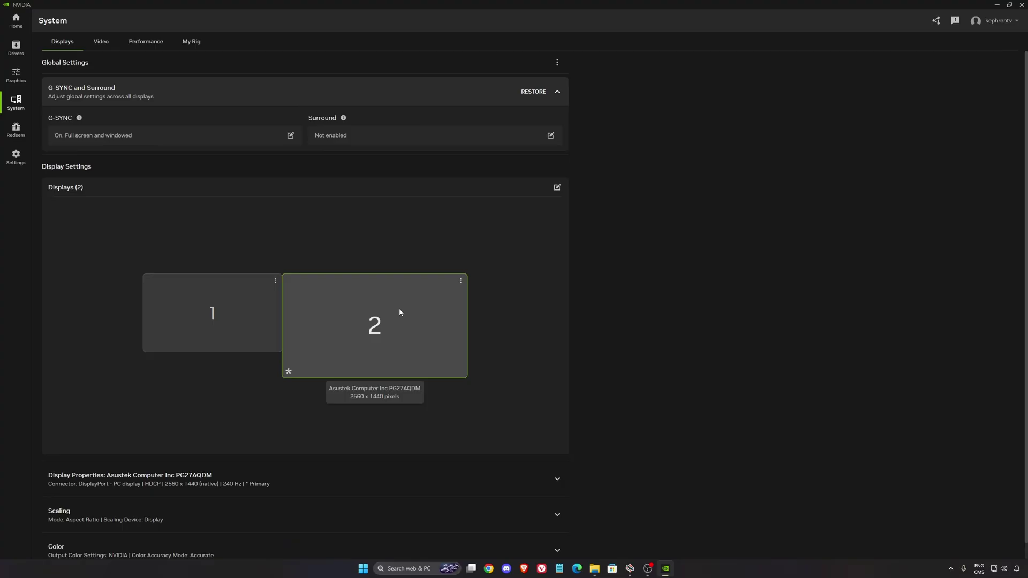
# Step: Expand the display properties of the primary monitor and review its available refresh rates
pyautogui.scroll(-1, 600, 316)
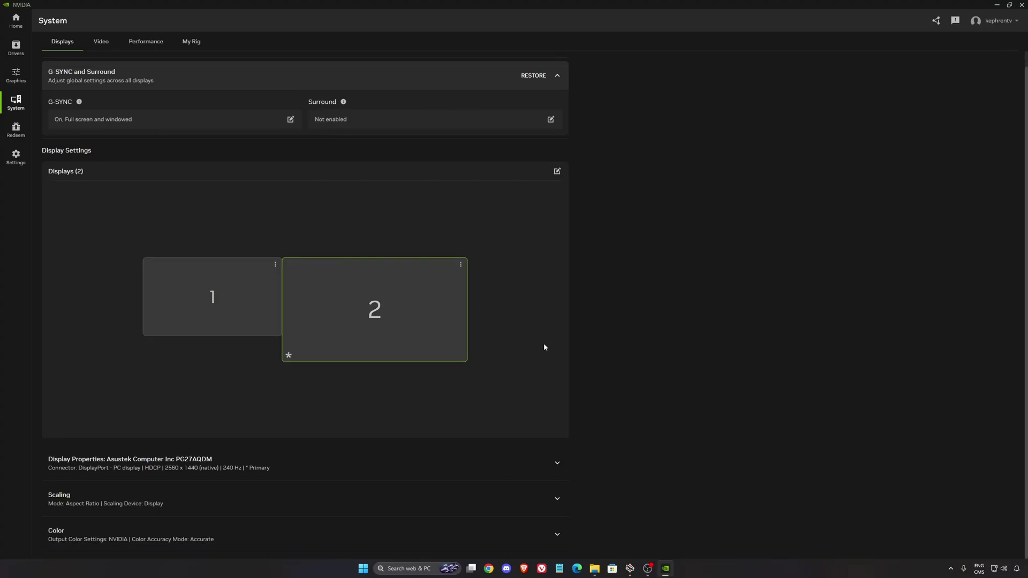
pyautogui.click(477, 466)
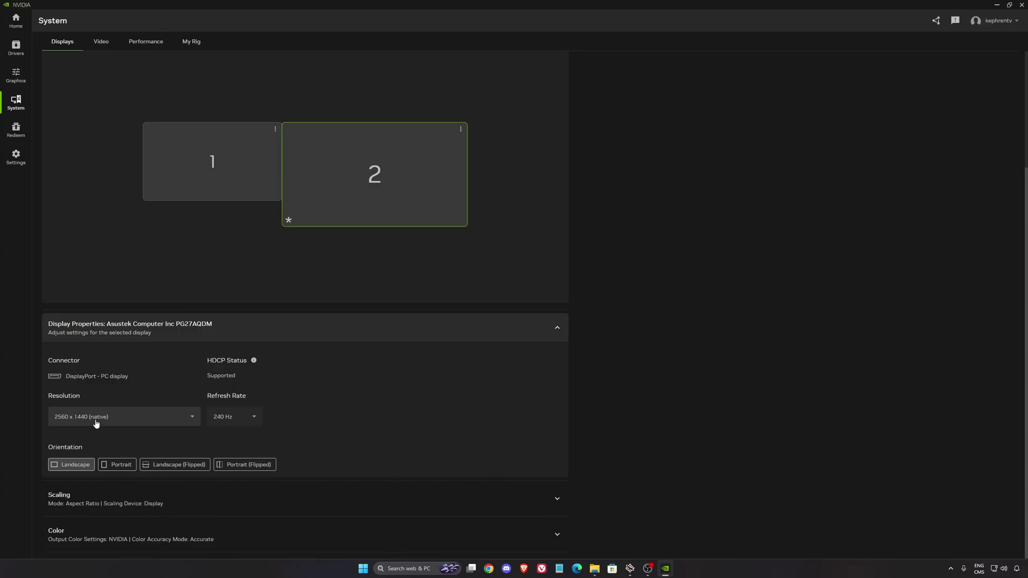
pyautogui.click(245, 416)
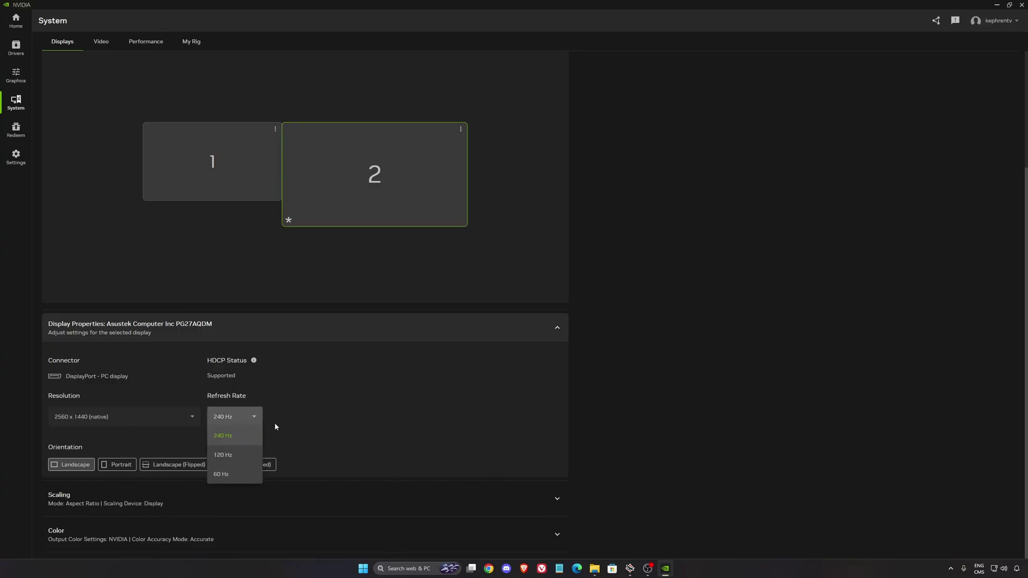
pyautogui.click(276, 427)
pyautogui.click(254, 417)
pyautogui.click(592, 415)
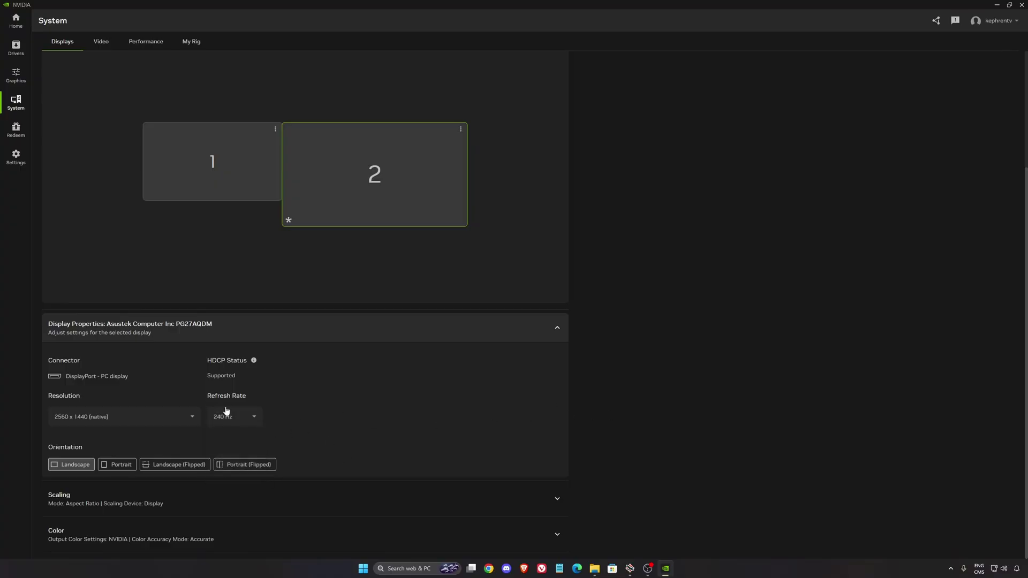
# Step: Review the display's color settings and output color depth options, and open the system's Performance page
pyautogui.click(214, 533)
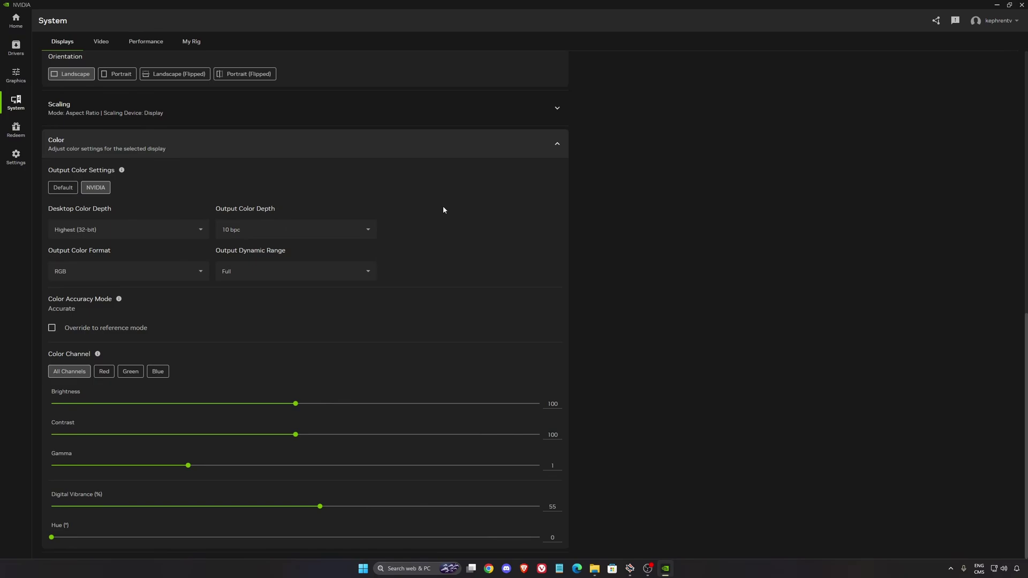
pyautogui.click(332, 231)
pyautogui.click(451, 289)
pyautogui.click(146, 42)
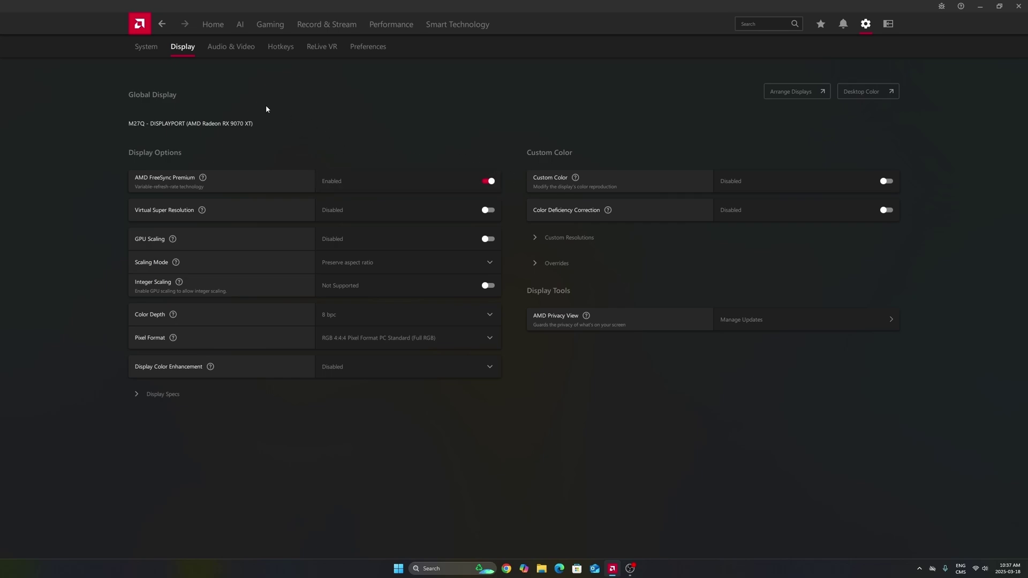
# Step: Open the global gaming graphics settings and compare the options of the integrated GPU with those of the discrete Radeon RX 9070 XT
pyautogui.click(270, 24)
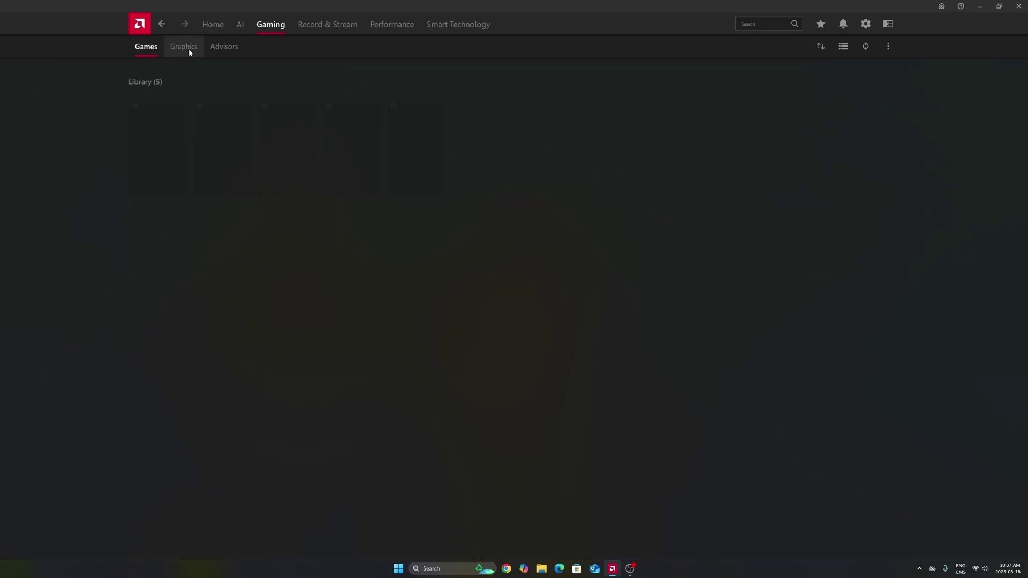
pyautogui.click(188, 48)
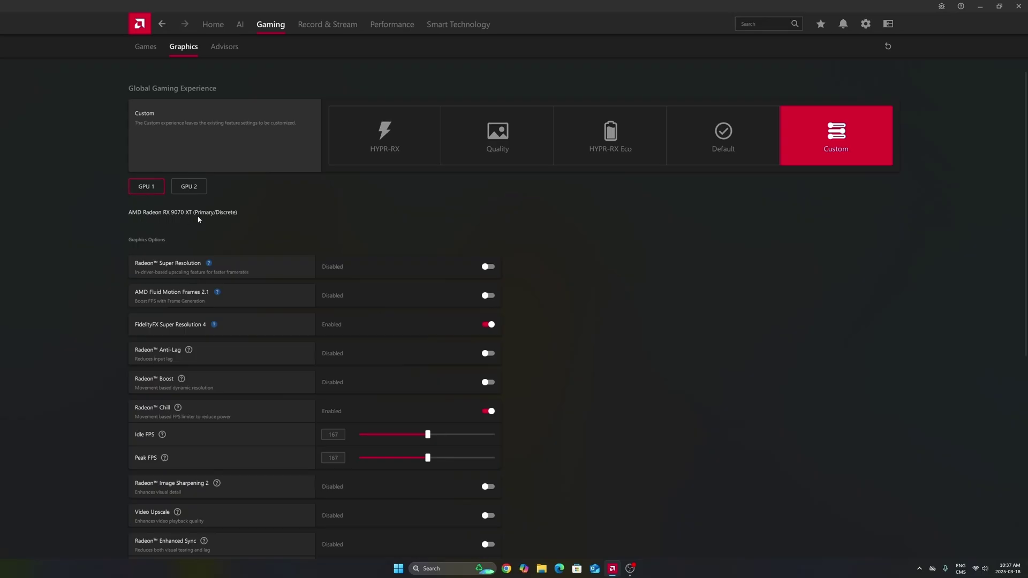
pyautogui.click(200, 189)
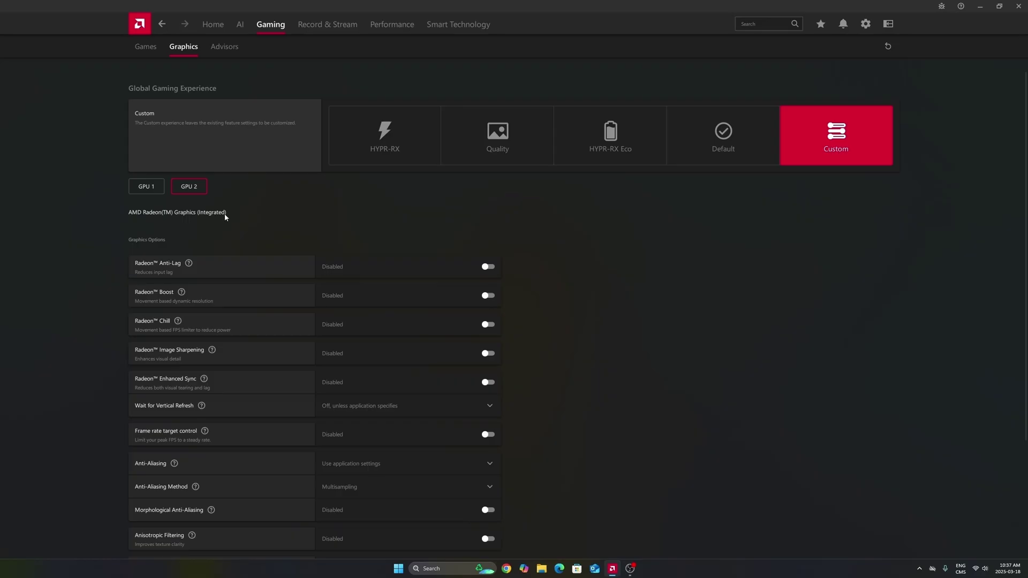
pyautogui.click(154, 189)
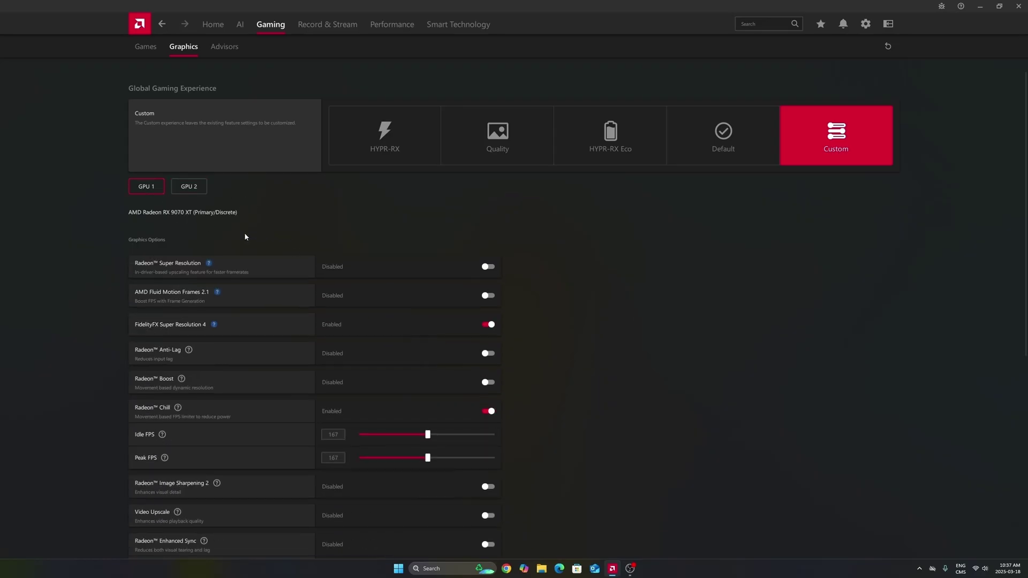
pyautogui.click(191, 189)
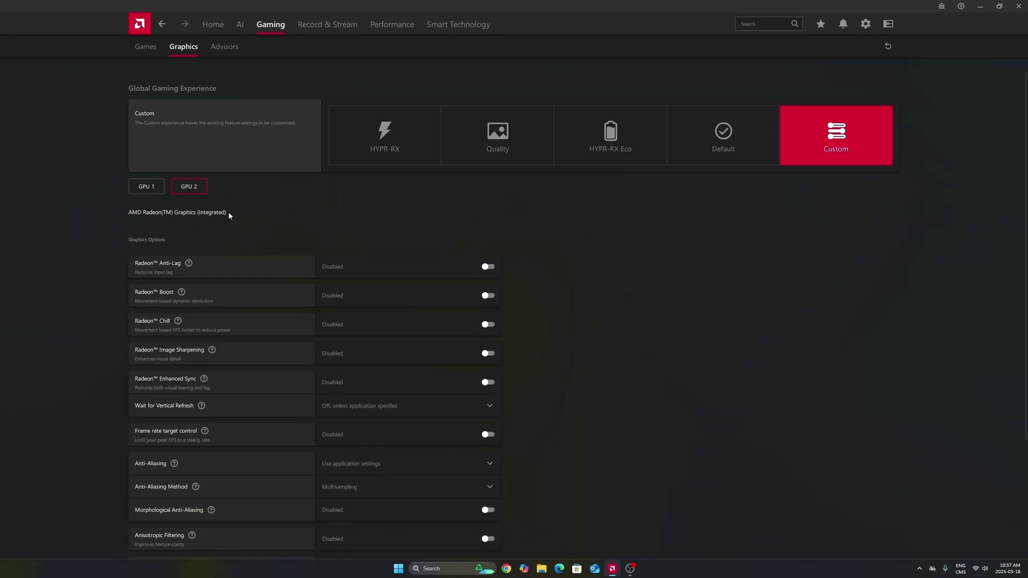
pyautogui.click(154, 187)
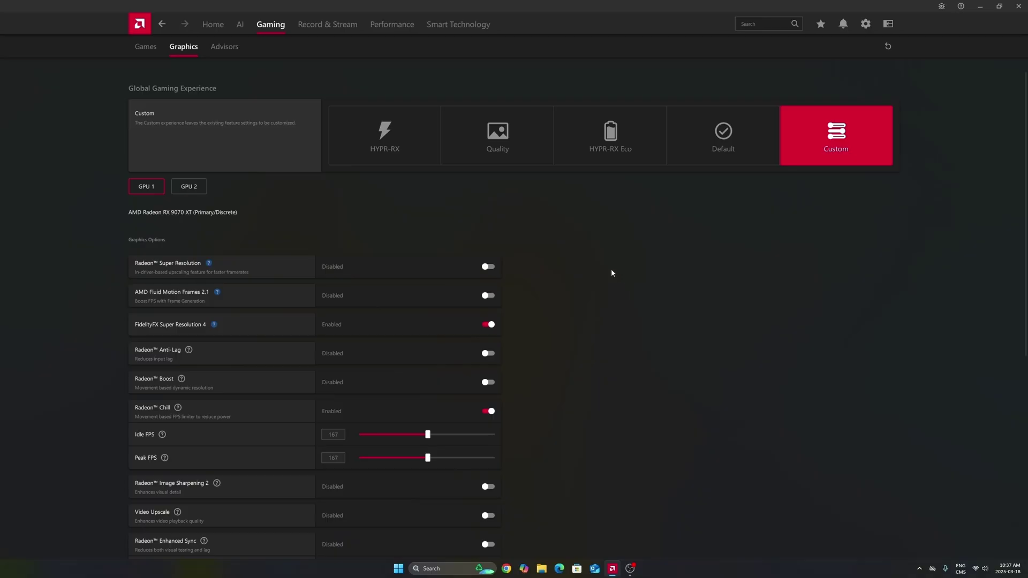
# Step: Review the discrete GPU's graphics options, including FidelityFX Super Resolution 4, Anti-Lag, Boost, Chill, Enhanced Sync and anti-aliasing
pyautogui.scroll(-3, 612, 273)
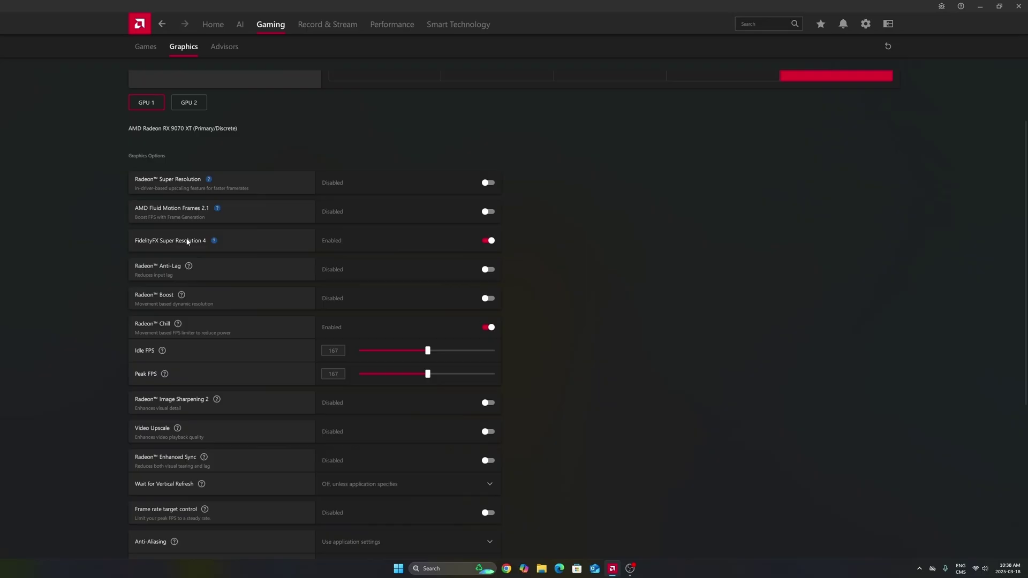
pyautogui.moveTo(208, 235)
pyautogui.scroll(-3, 583, 237)
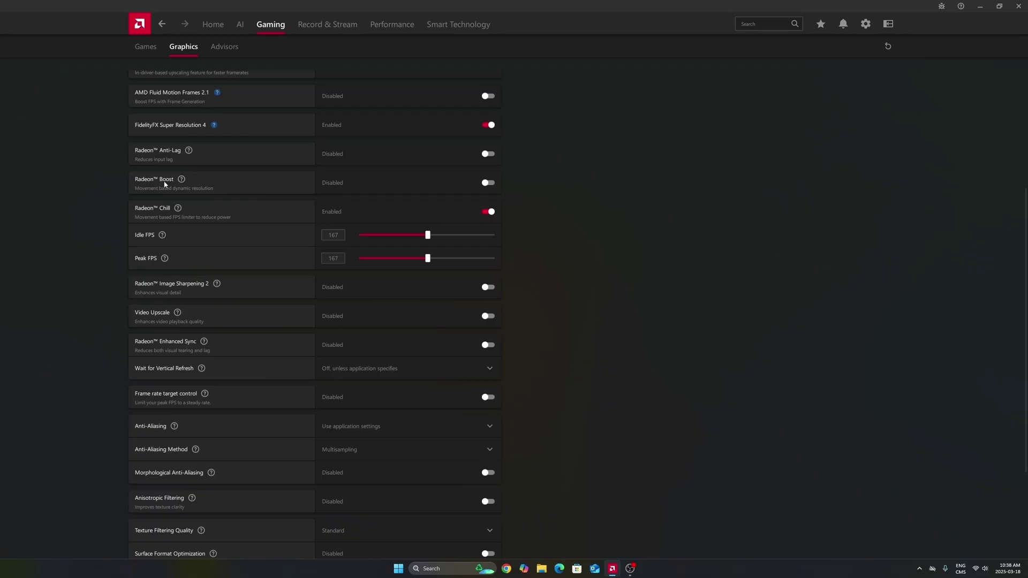
pyautogui.scroll(-1, 224, 176)
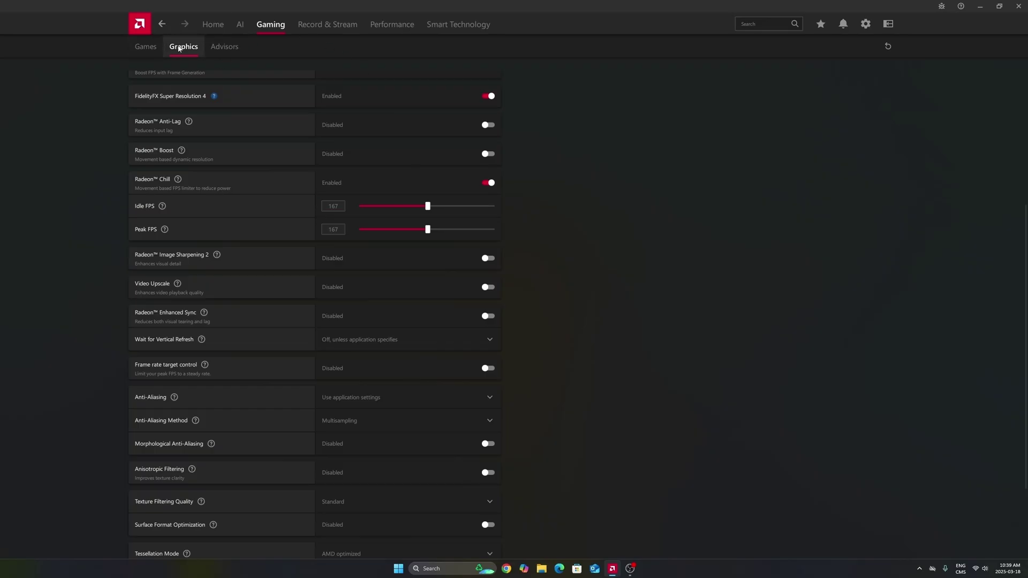
pyautogui.scroll(-3, 399, 97)
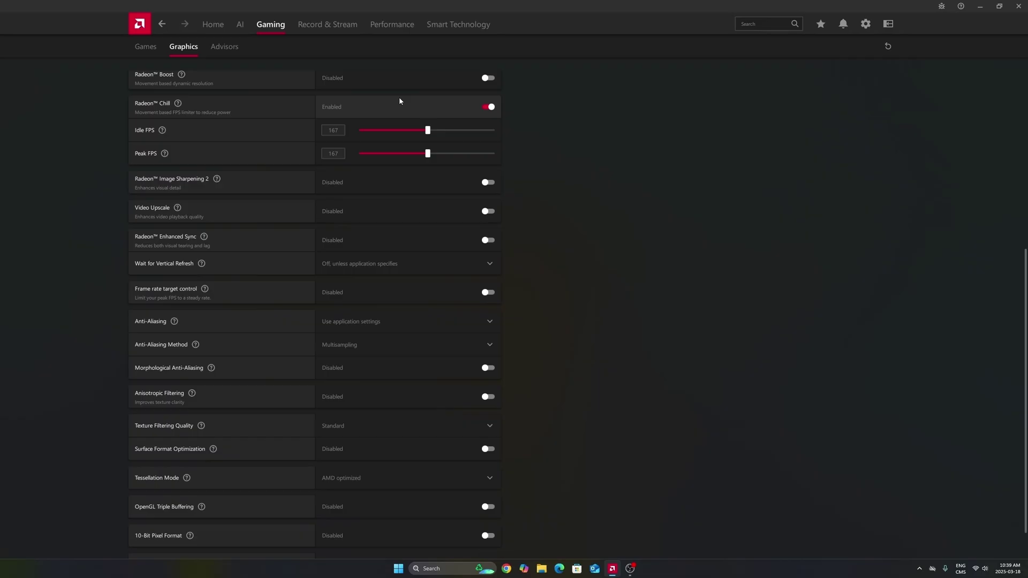
pyautogui.scroll(6, 420, 413)
pyautogui.scroll(-5, 426, 364)
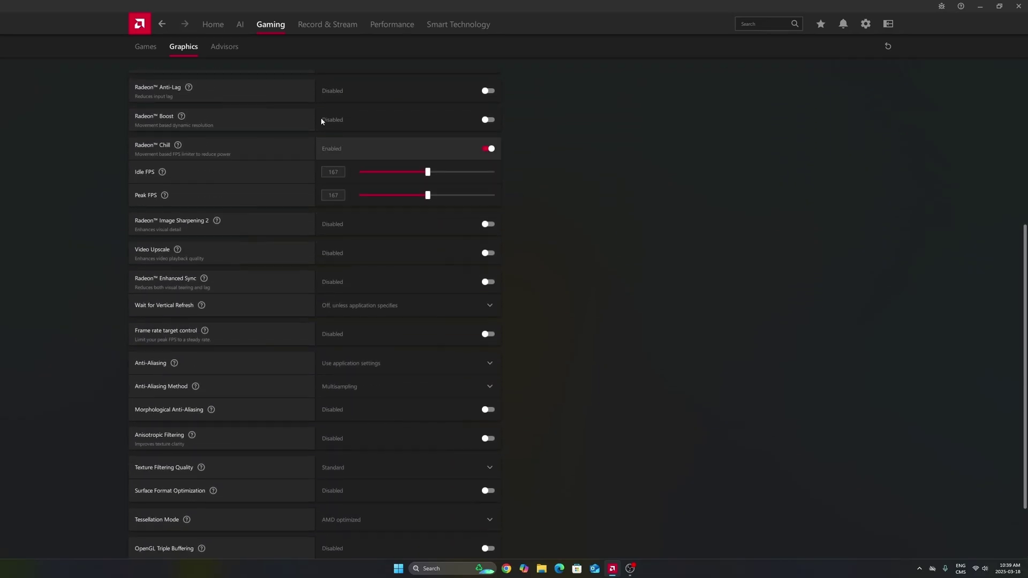
# Step: Check the games library, return to the global graphics settings and view the image sharpening and lower graphics options
pyautogui.click(145, 46)
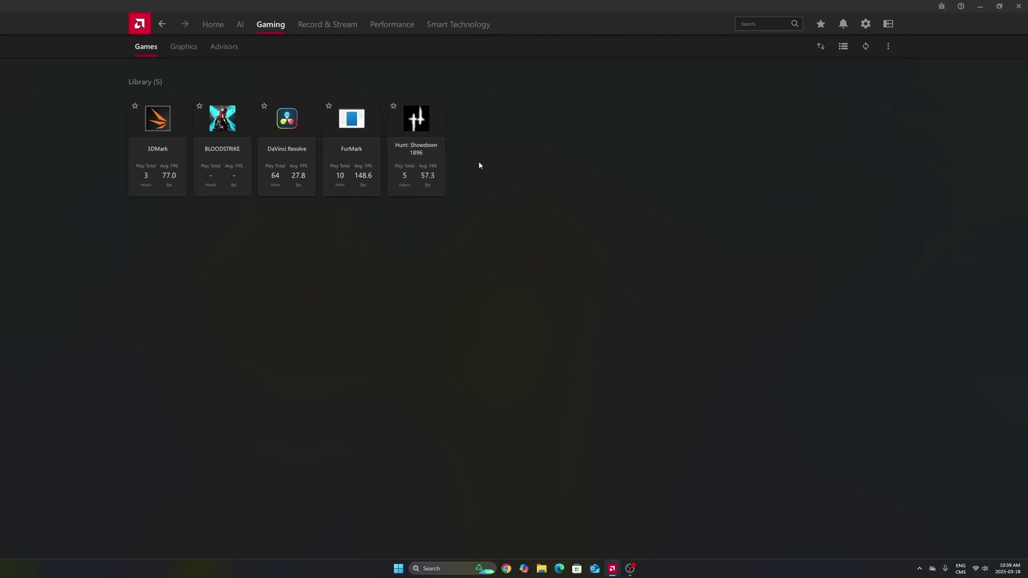
pyautogui.click(179, 47)
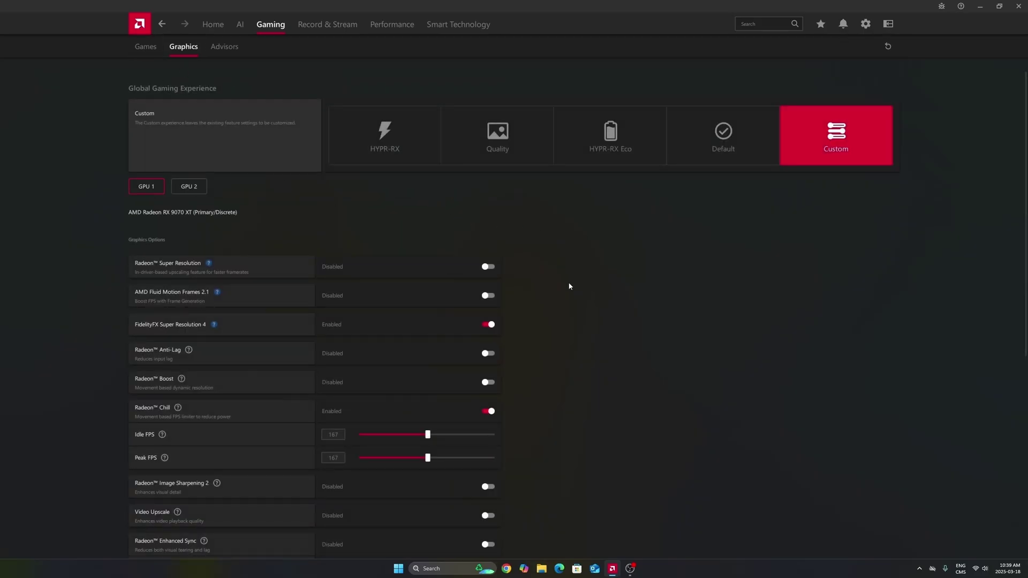
pyautogui.scroll(-6, 570, 287)
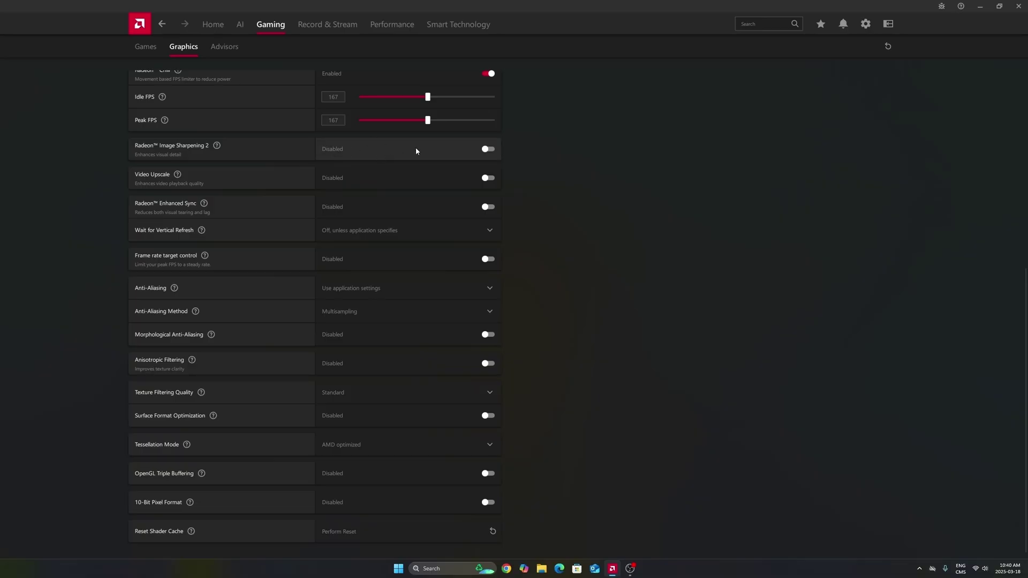
# Step: Enable Radeon Image Sharpening 2 to view its sharpness options, turn it off again and look over the remaining graphics options
pyautogui.click(489, 150)
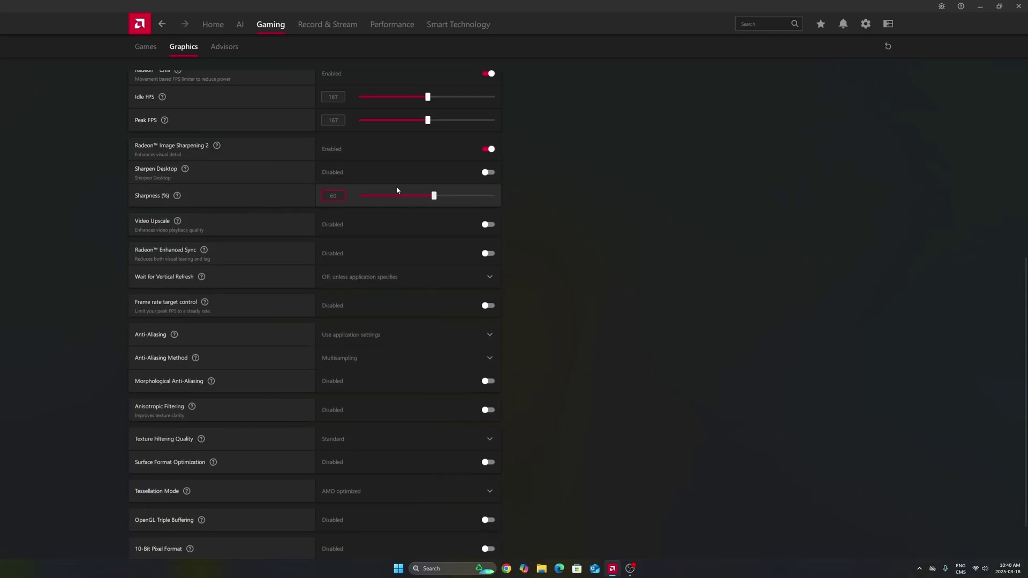
pyautogui.click(489, 150)
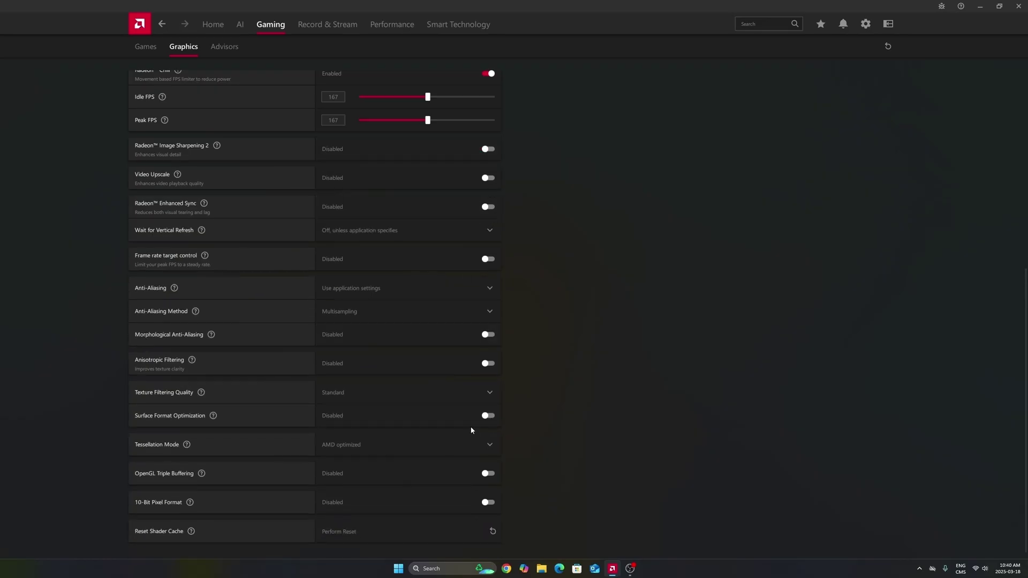
pyautogui.scroll(-1, 462, 410)
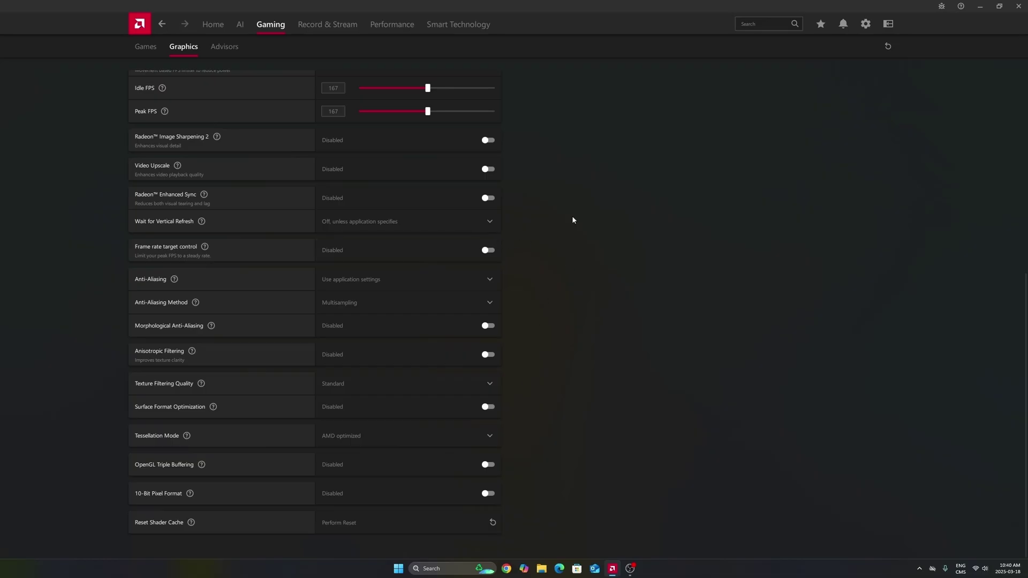
pyautogui.scroll(6, 576, 262)
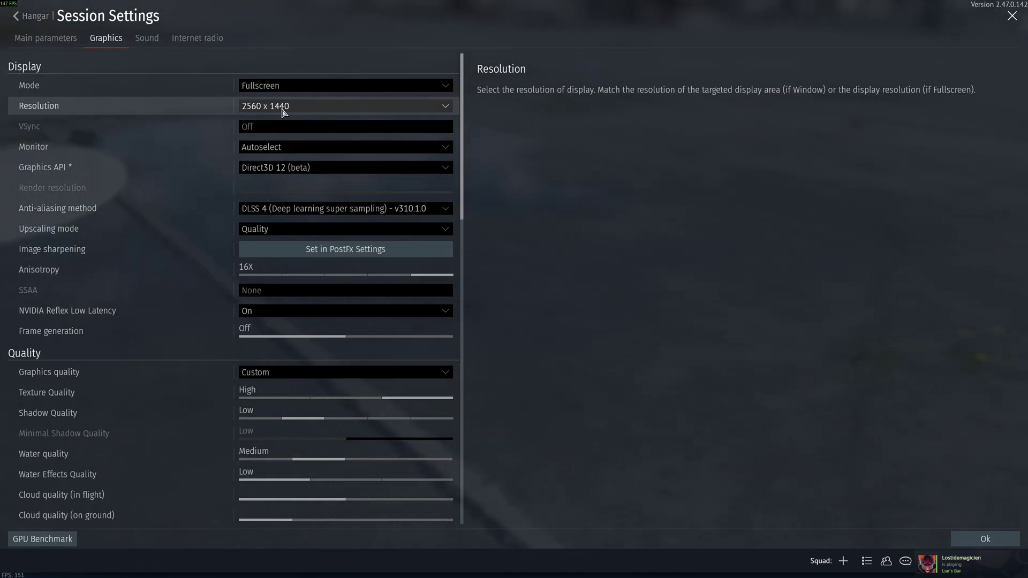
# Step: In the game's graphics settings, review the Graphics API choices and select Direct3D 12 (beta)
pyautogui.click(270, 168)
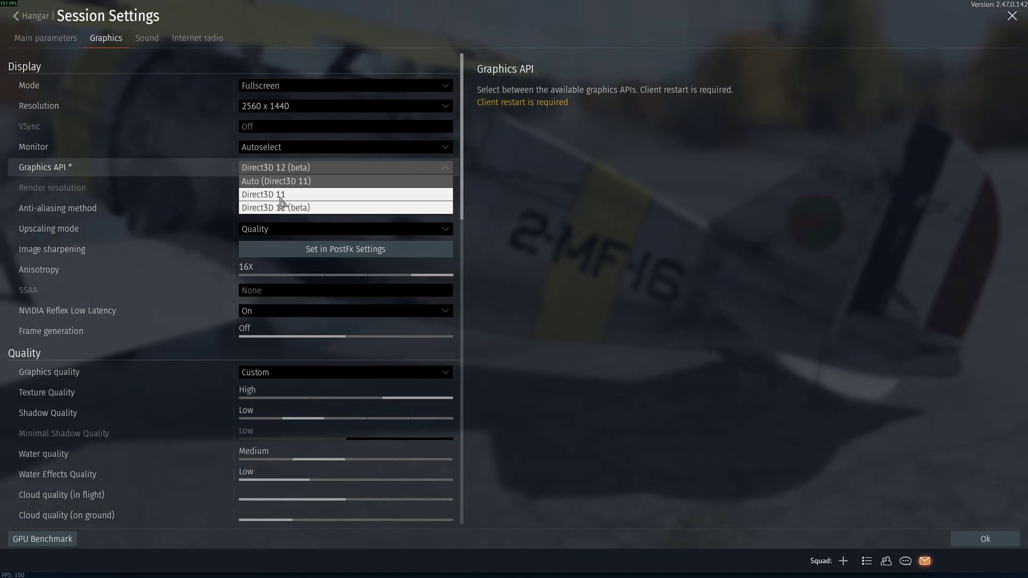
pyautogui.click(465, 188)
pyautogui.click(300, 168)
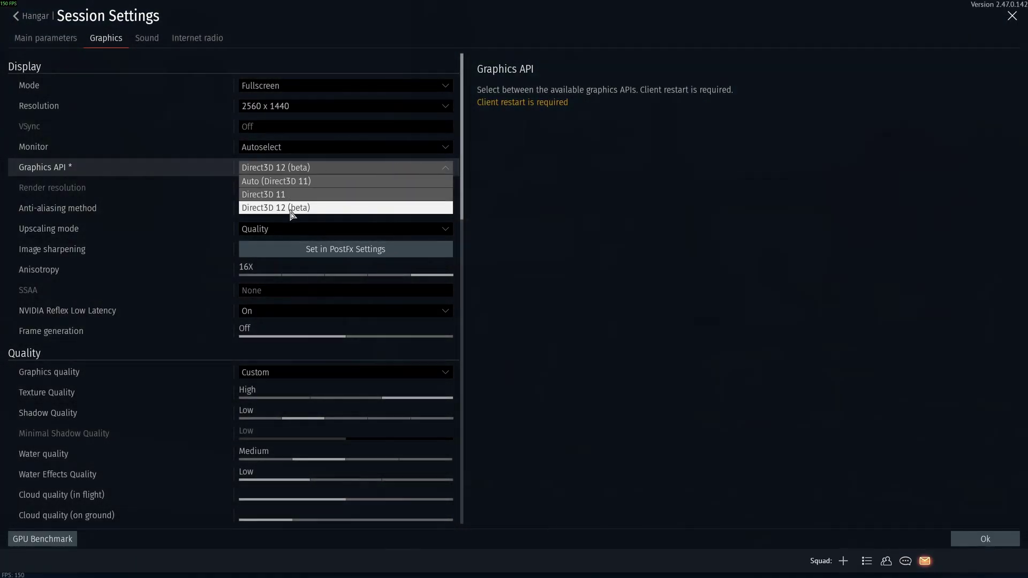
pyautogui.click(300, 207)
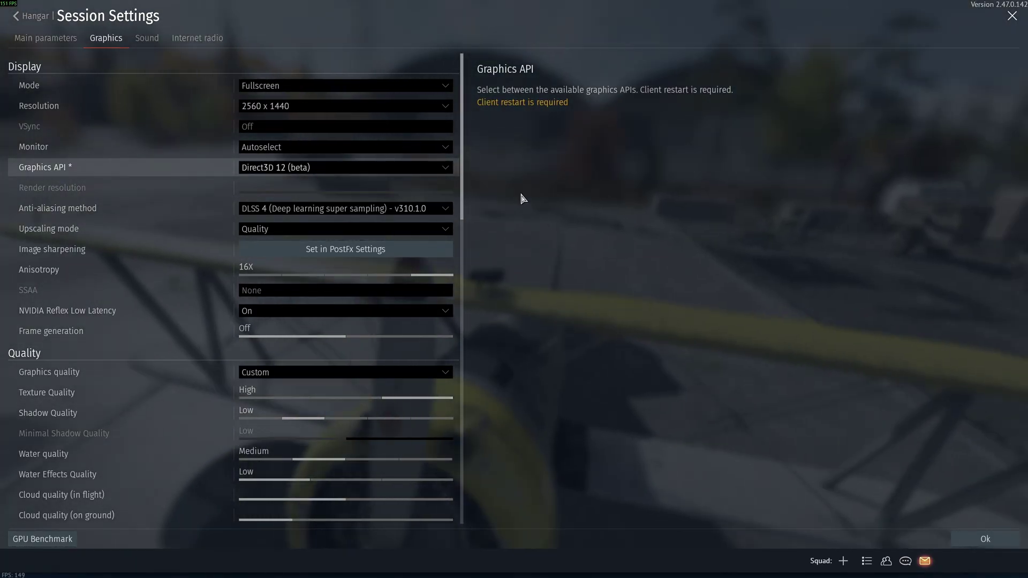
# Step: Review the game's anti-aliasing methods and its upscaling mode setting
pyautogui.moveTo(50, 218)
pyautogui.click(268, 208)
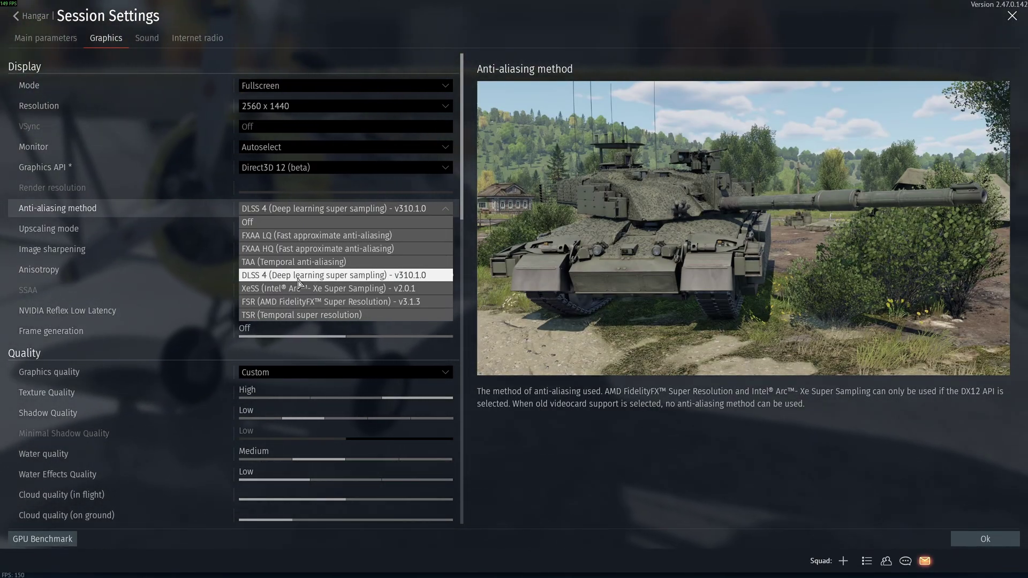
pyautogui.click(498, 328)
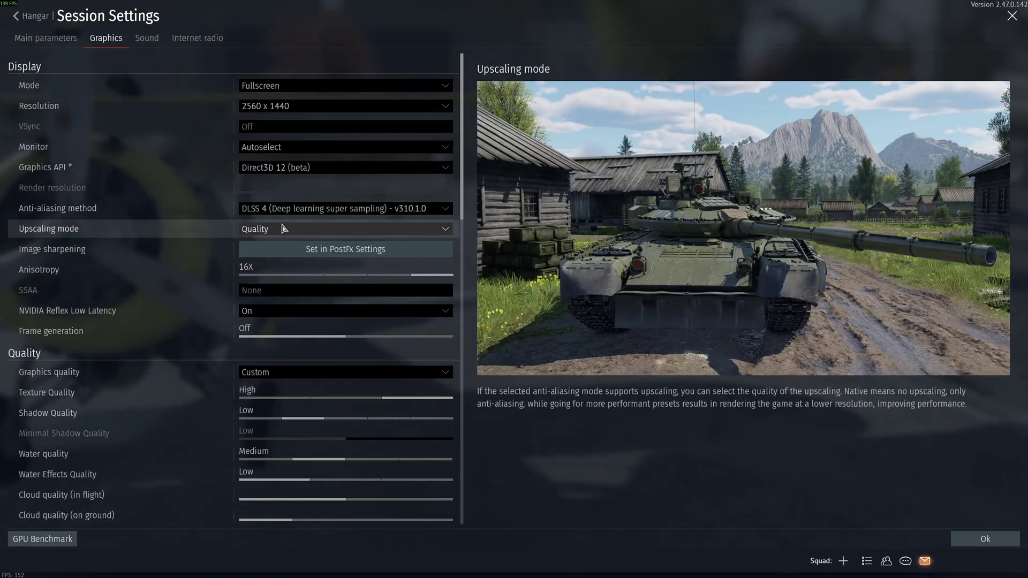
pyautogui.click(343, 228)
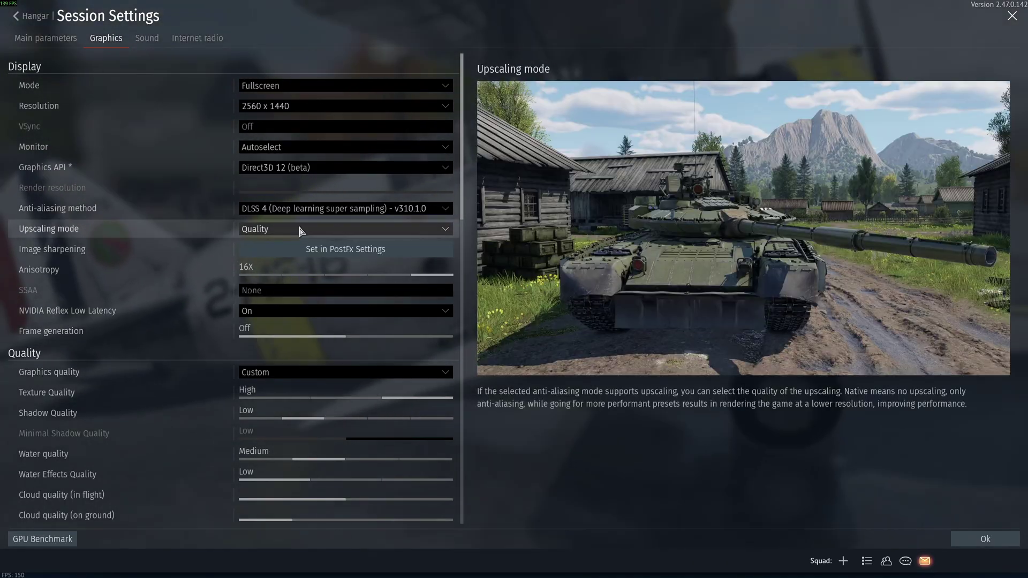
pyautogui.click(339, 208)
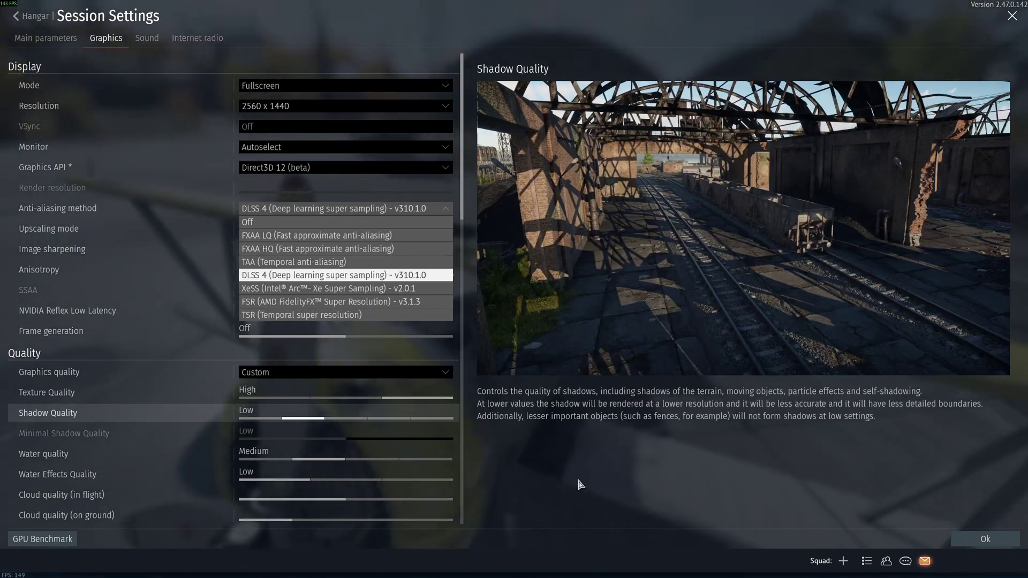
# Step: Review the game's frame generation, water quality, water effects and effects resolution settings
pyautogui.scroll(-3, 81, 257)
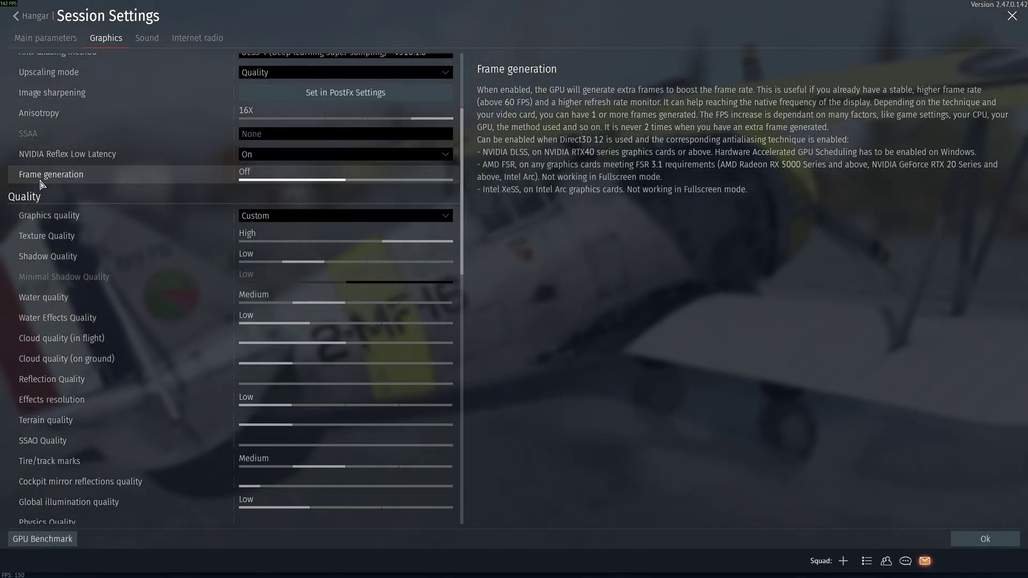
pyautogui.scroll(-1, 178, 275)
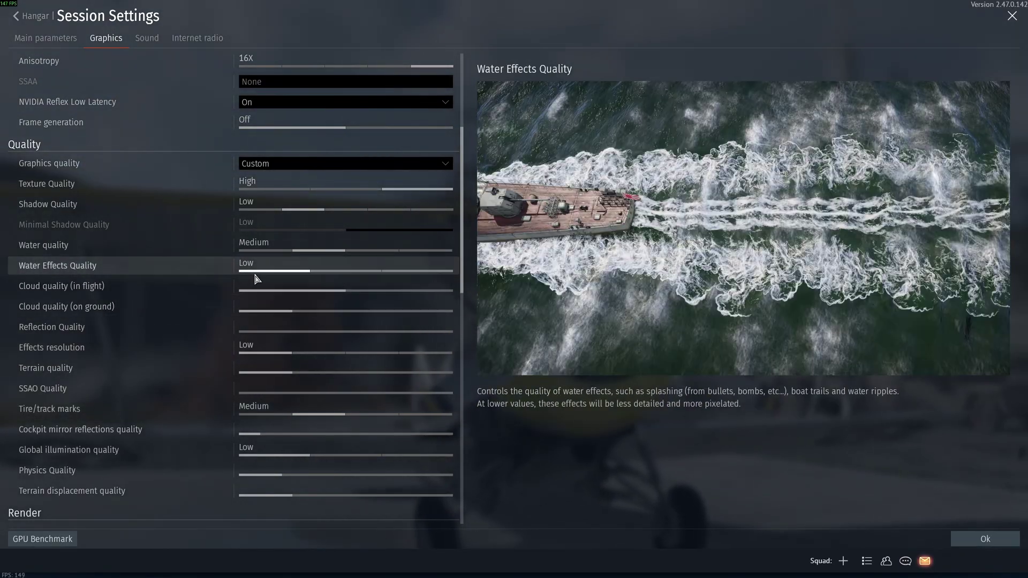
pyautogui.scroll(-1, 241, 278)
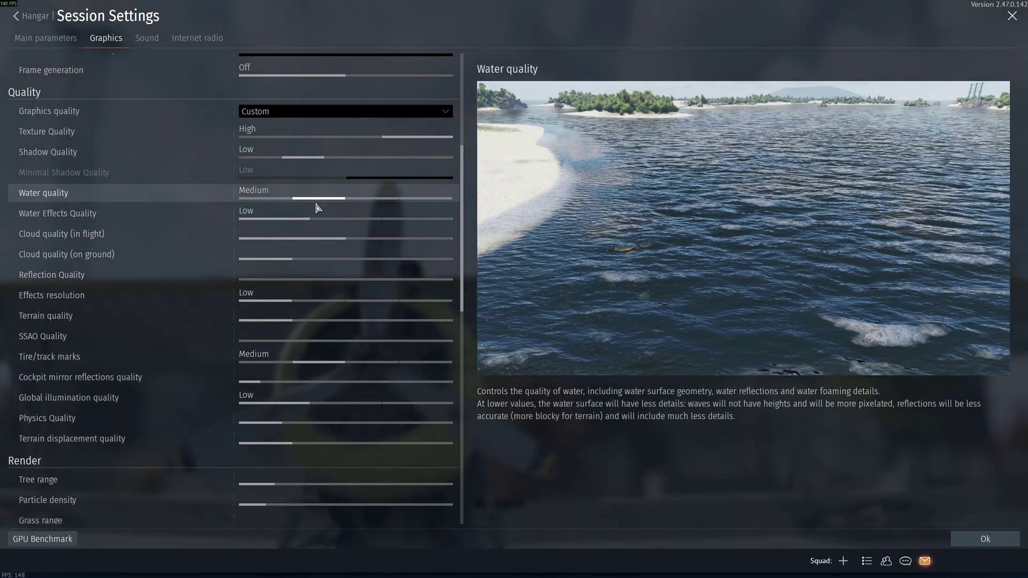
pyautogui.moveTo(328, 202)
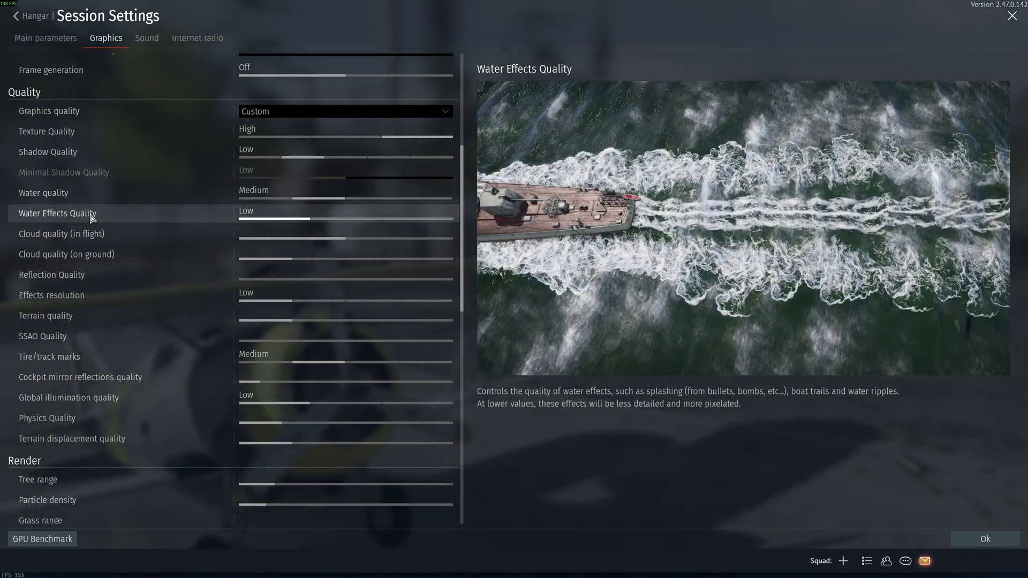
pyautogui.moveTo(260, 215)
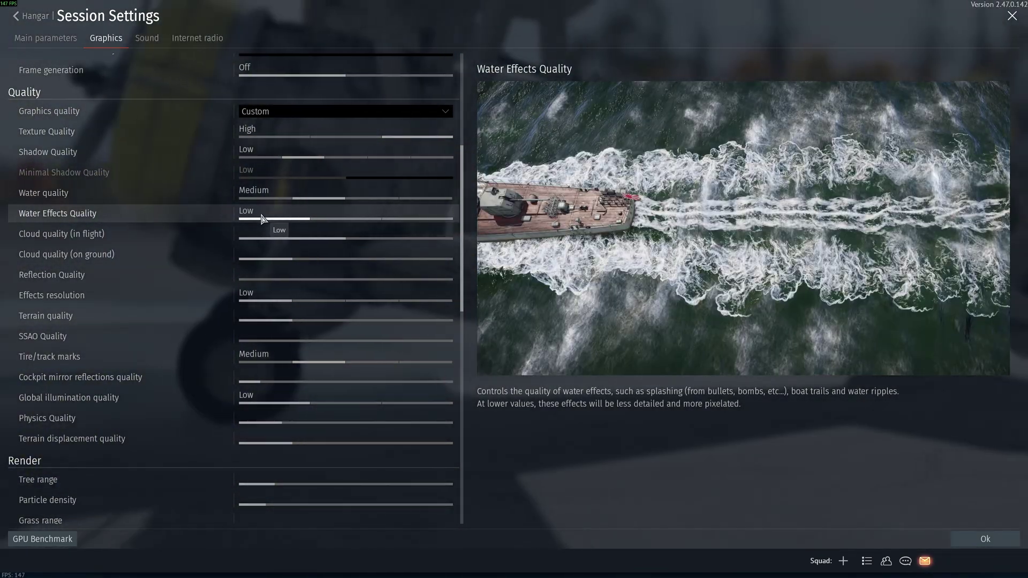
pyautogui.scroll(-2, 107, 211)
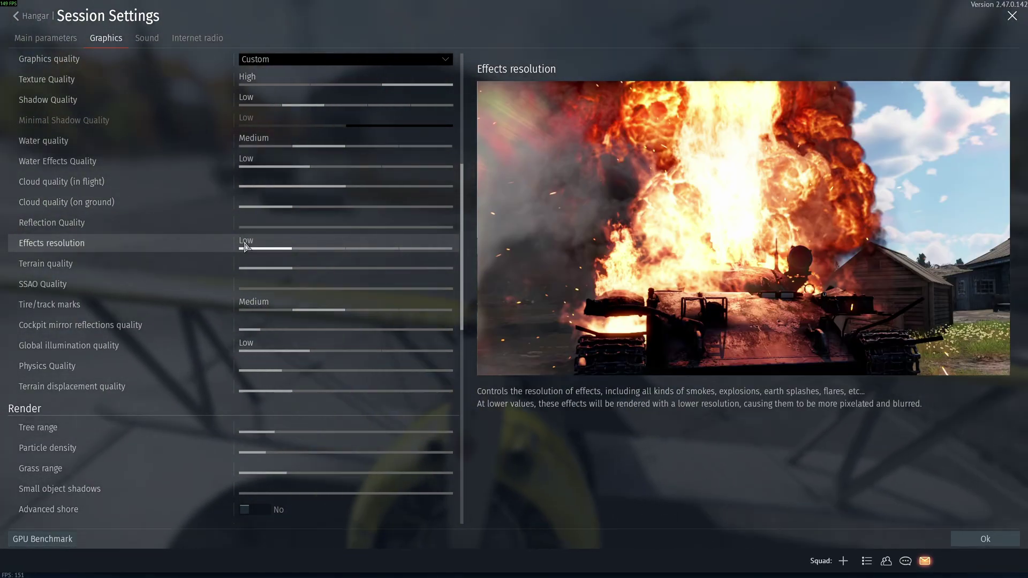
pyautogui.moveTo(266, 249)
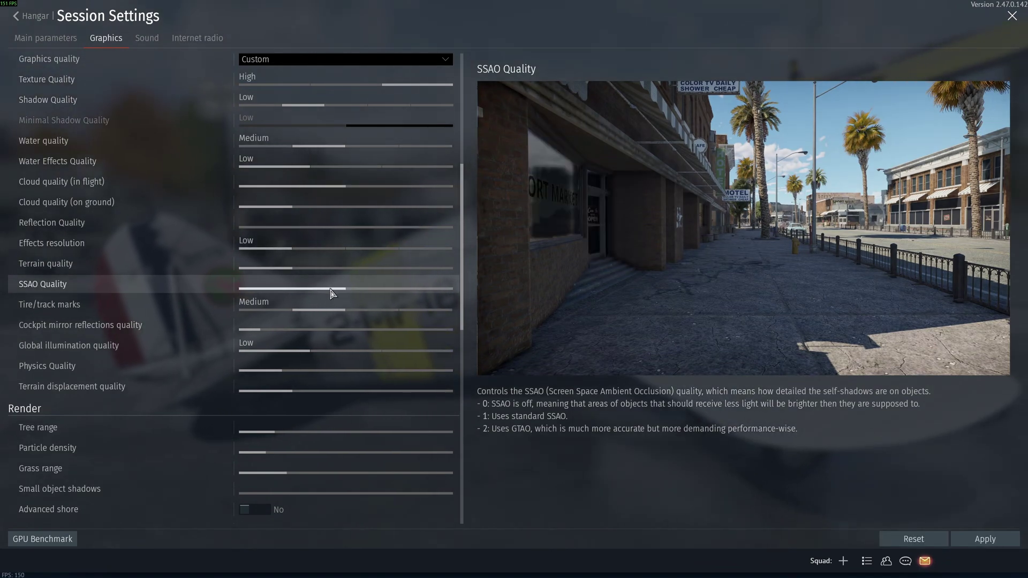
# Step: Set SSAO Quality to its lowest level, 0, and look over the tire/track marks and cockpit mirror reflections settings
pyautogui.click(257, 296)
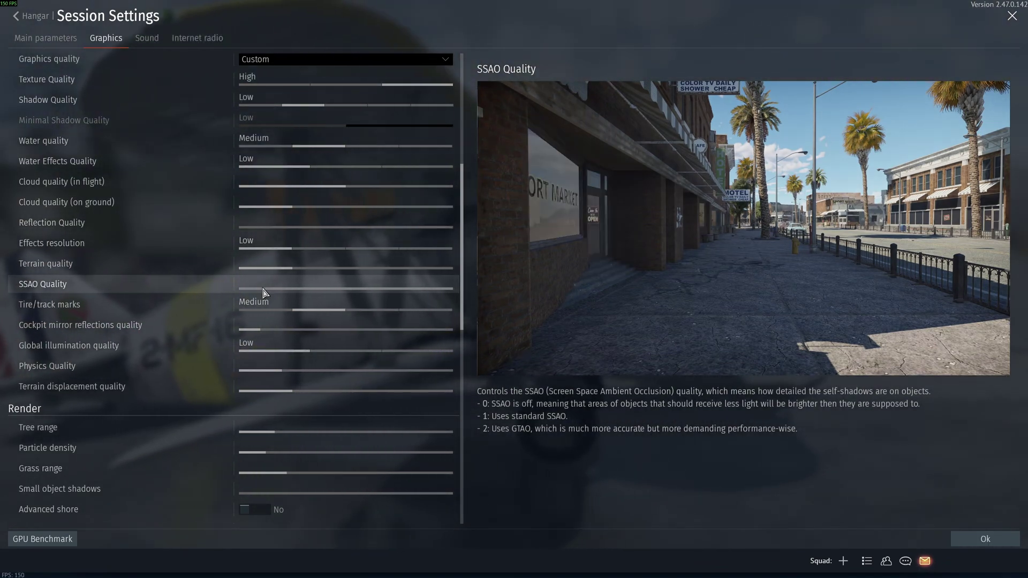
pyautogui.moveTo(263, 292)
pyautogui.mouseDown()
pyautogui.moveTo(333, 292)
pyautogui.moveTo(278, 293)
pyautogui.mouseUp()
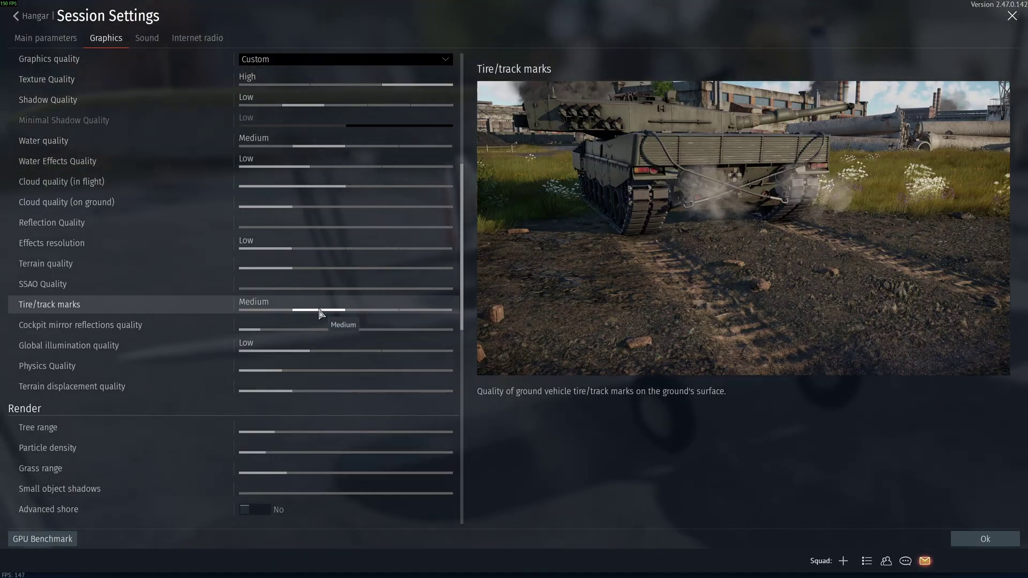
pyautogui.scroll(-1, 241, 330)
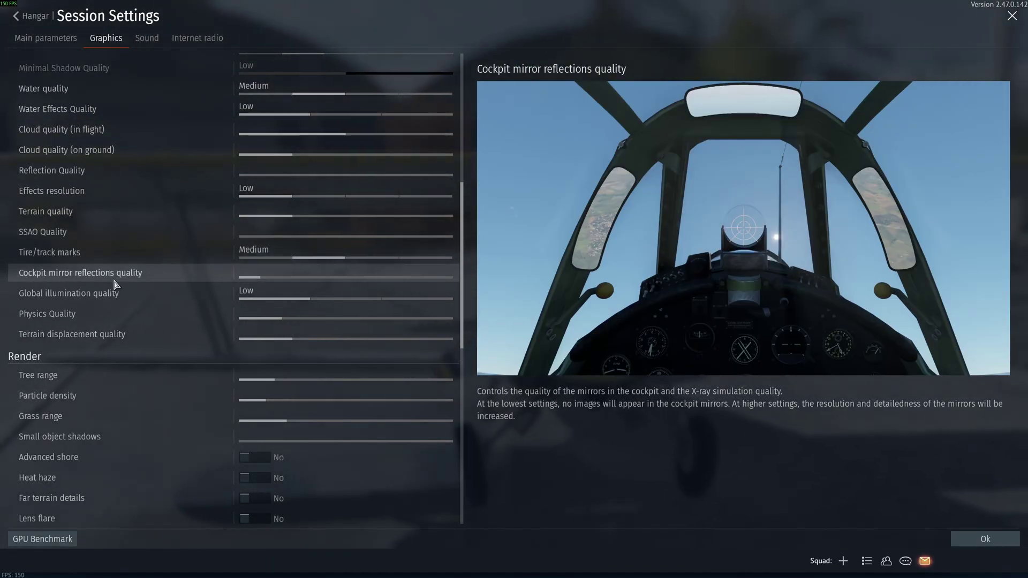
# Step: Try different levels of cockpit mirror reflections quality and Physics Quality, returning each to its original low level
pyautogui.click(368, 282)
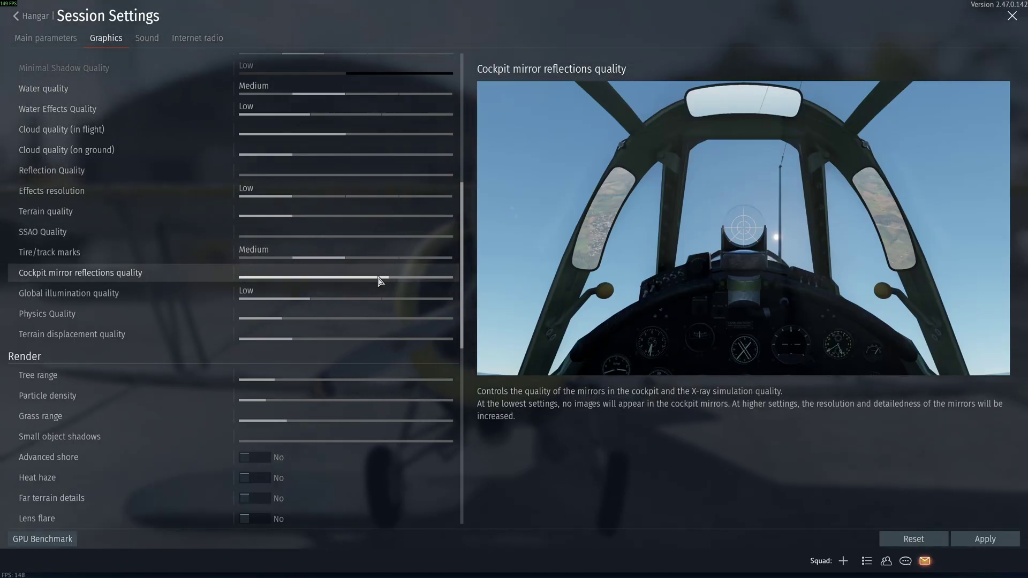
pyautogui.click(262, 281)
pyautogui.click(239, 278)
pyautogui.click(257, 278)
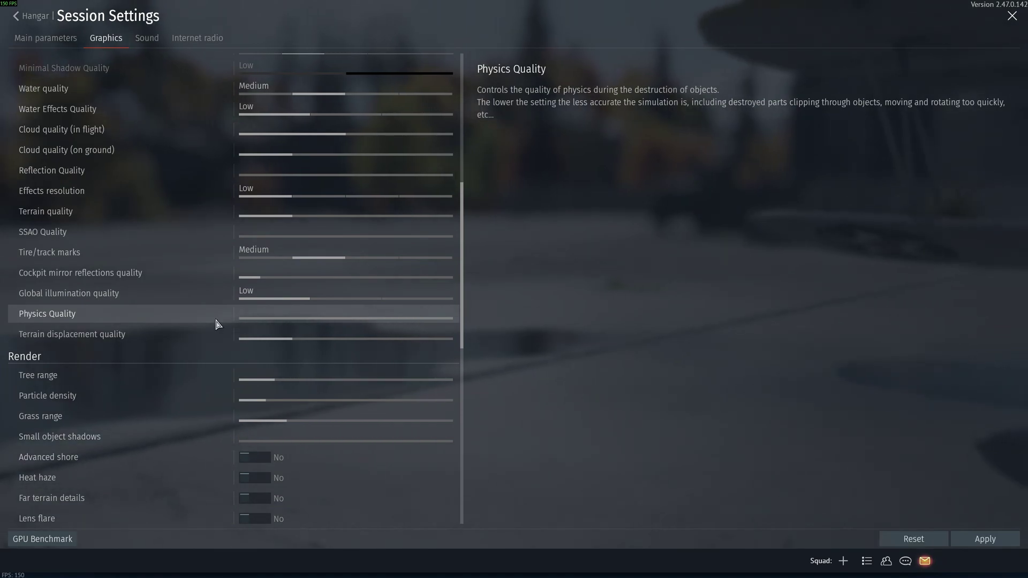
pyautogui.click(353, 319)
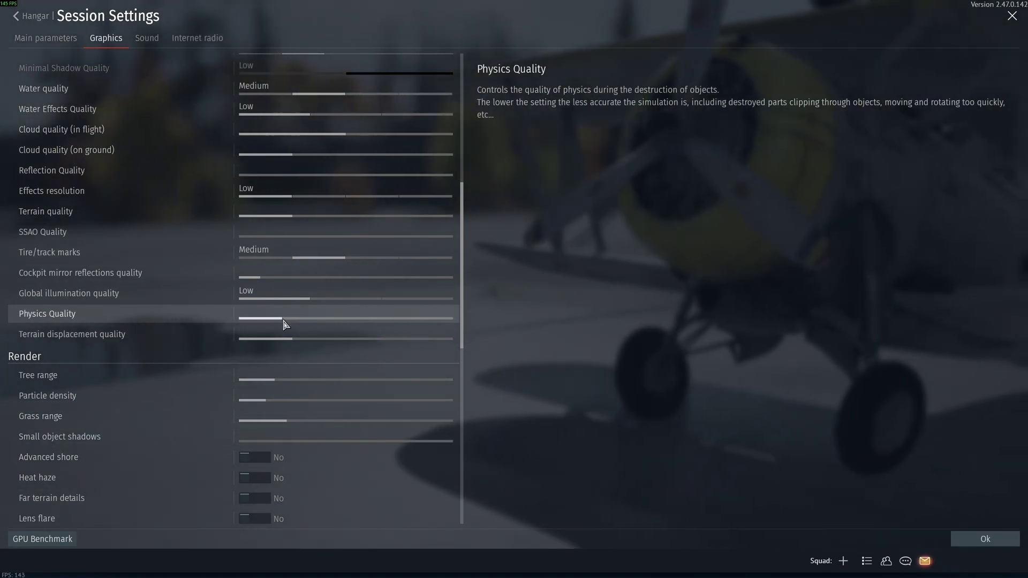
# Step: In the Render settings, set Particle density to about 15% and Grass range to about 28% of their ranges
pyautogui.moveTo(172, 332)
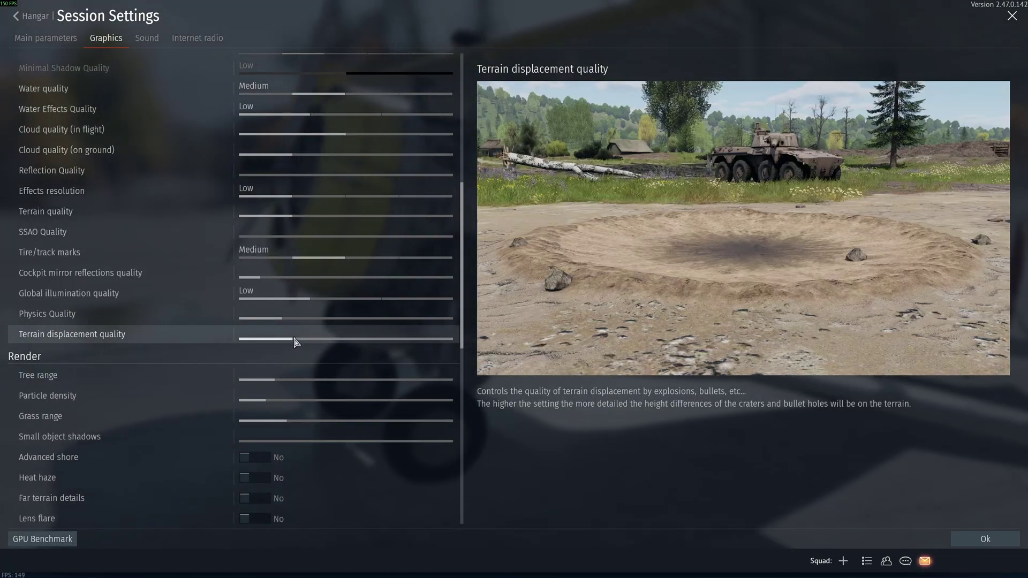
pyautogui.scroll(-5, 294, 339)
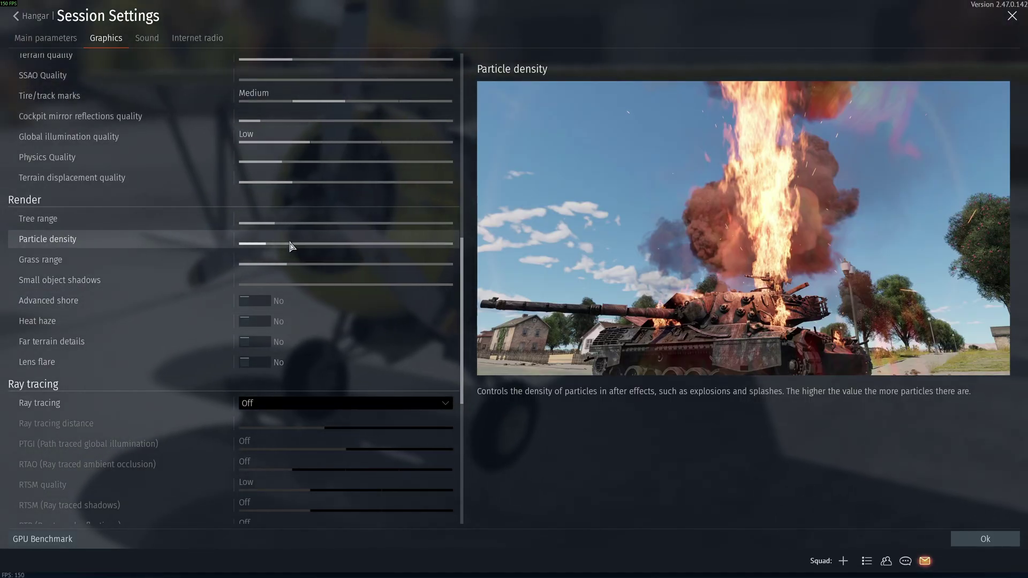
pyautogui.scroll(-2, 274, 248)
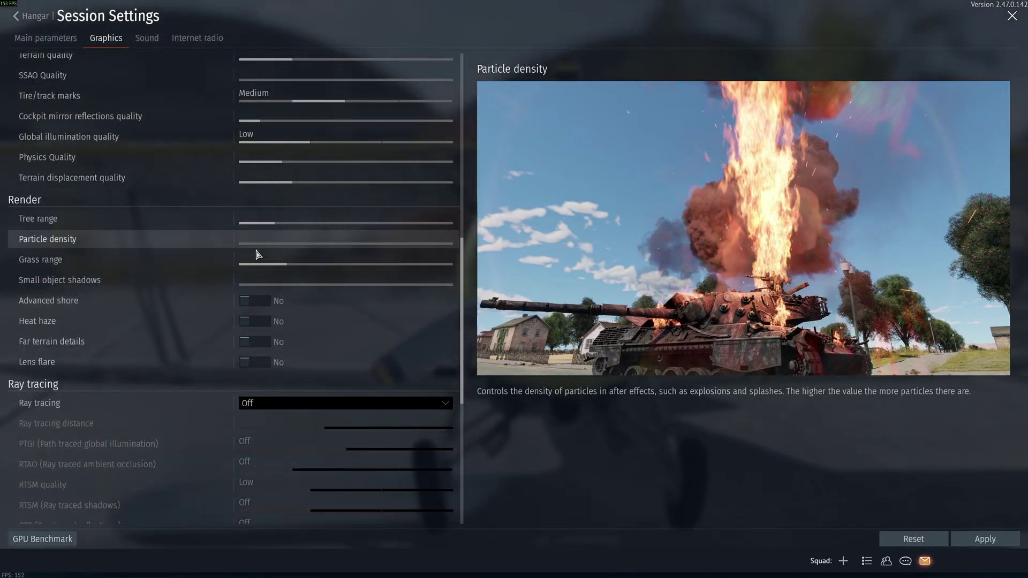
pyautogui.click(275, 245)
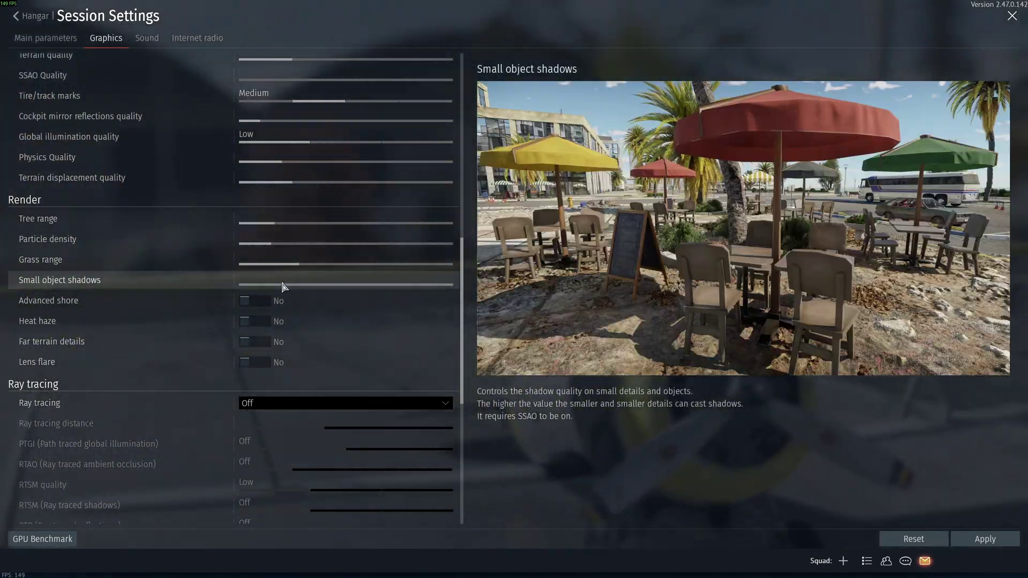
# Step: Review the small object shadows, ray tracing, VR and other remaining graphics settings
pyautogui.scroll(-3, 283, 287)
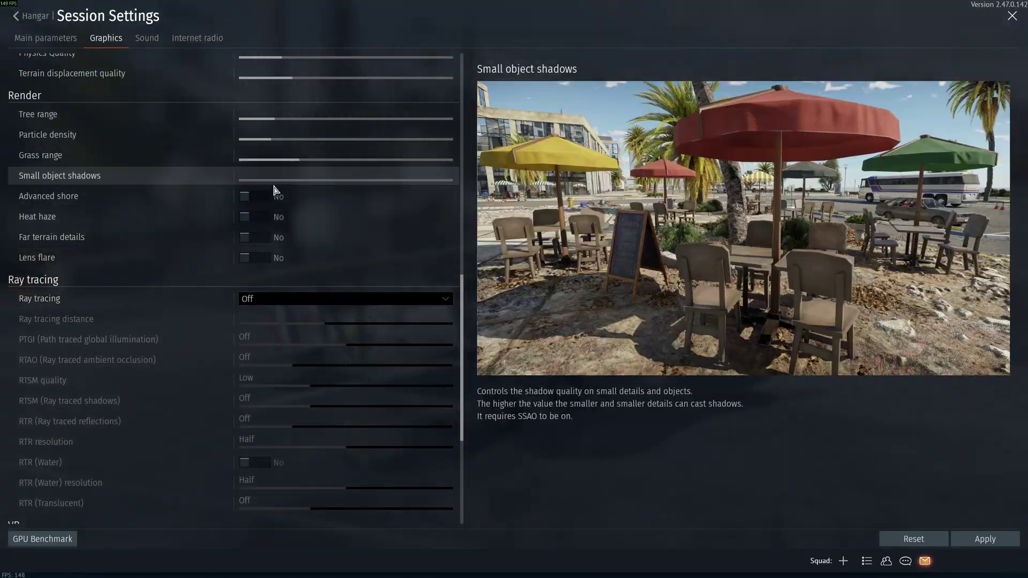
pyautogui.scroll(-3, 279, 241)
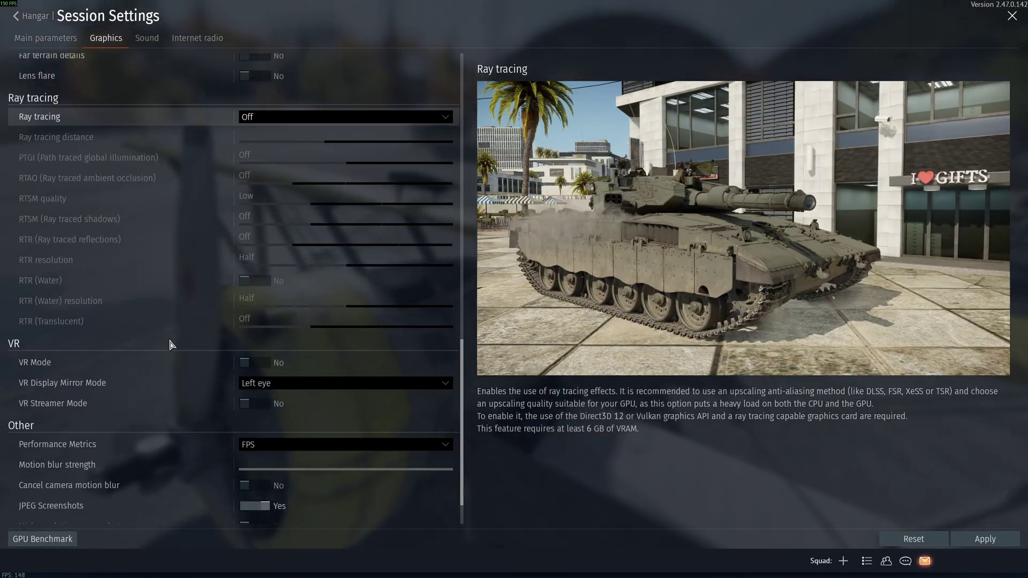
pyautogui.scroll(-2, 101, 326)
# Step: Open the PostFX settings from the Image sharpening option
pyautogui.scroll(20, 160, 303)
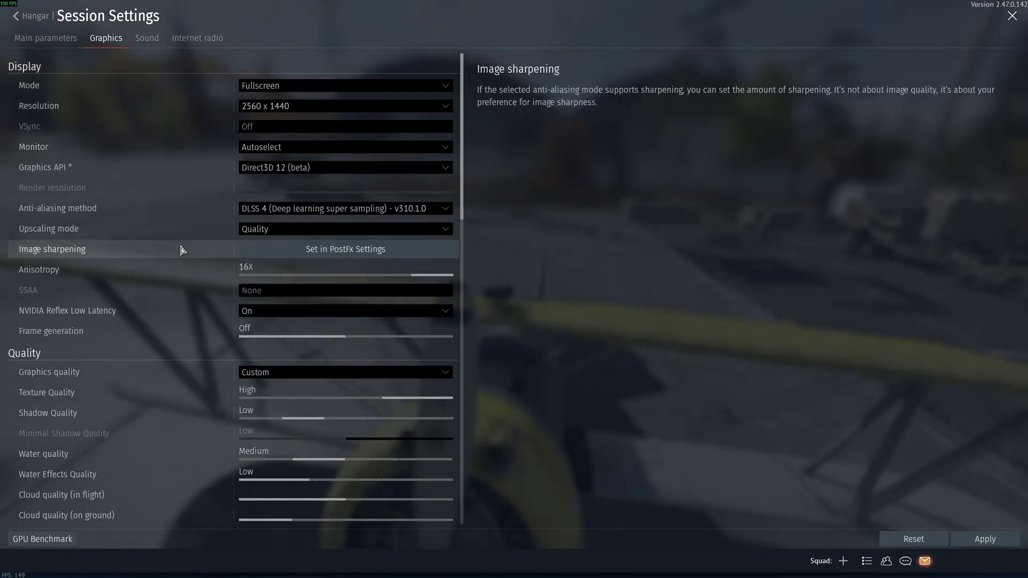
pyautogui.click(367, 251)
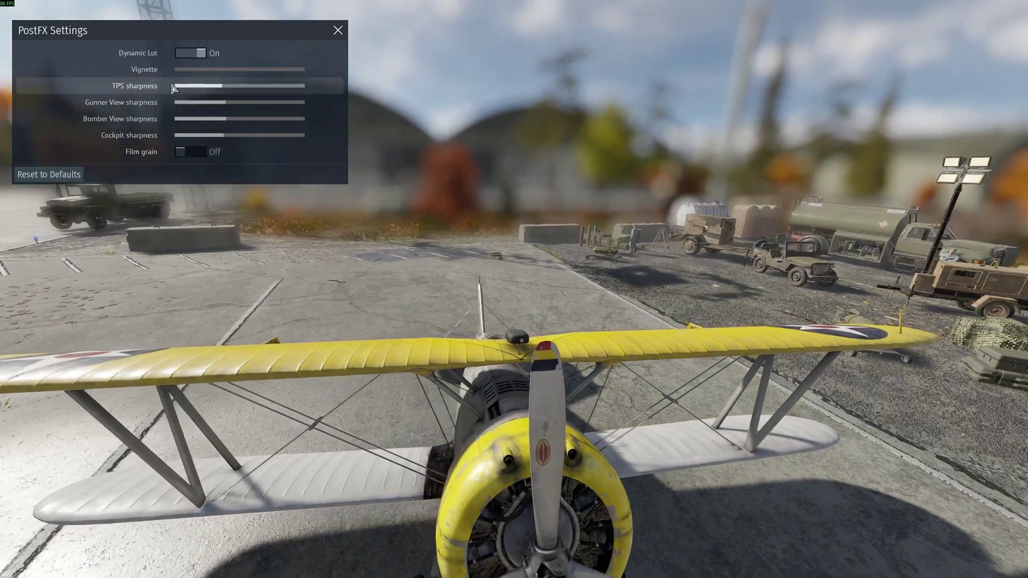